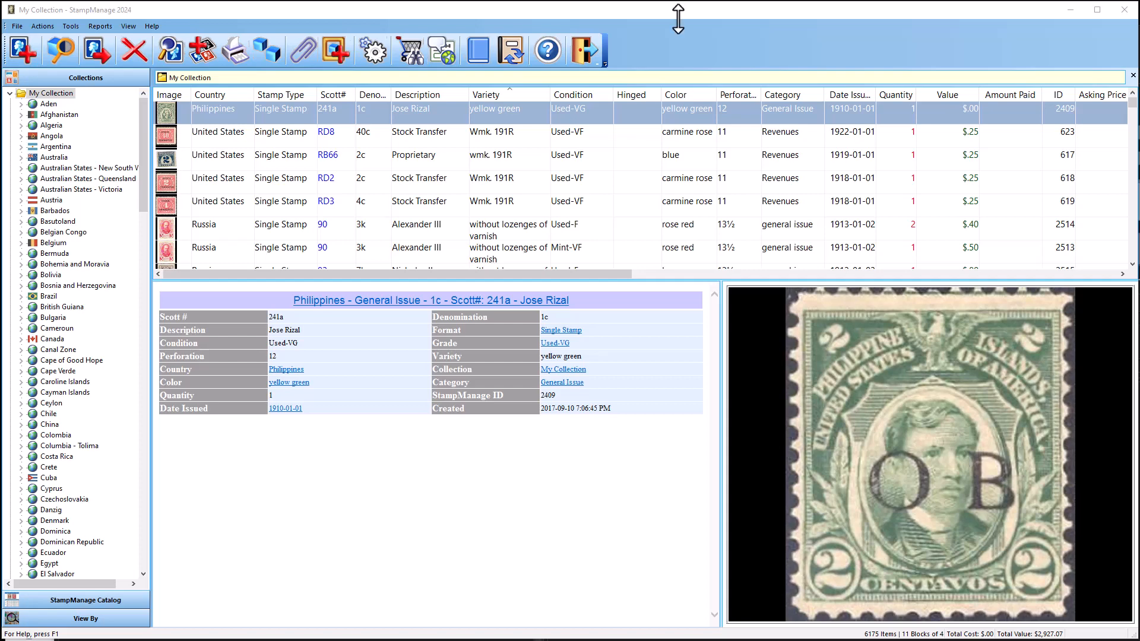
# Step: Open the report Stamps-ByStampAlbumWithImages.lst for editing in the report designer
pyautogui.click(100, 26)
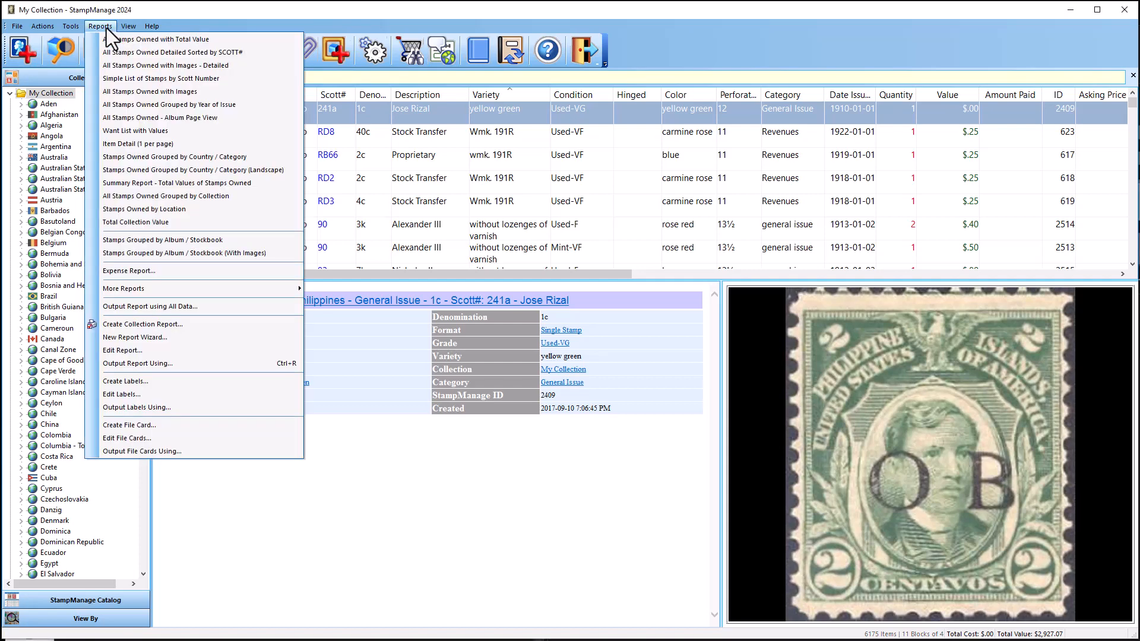
pyautogui.click(208, 351)
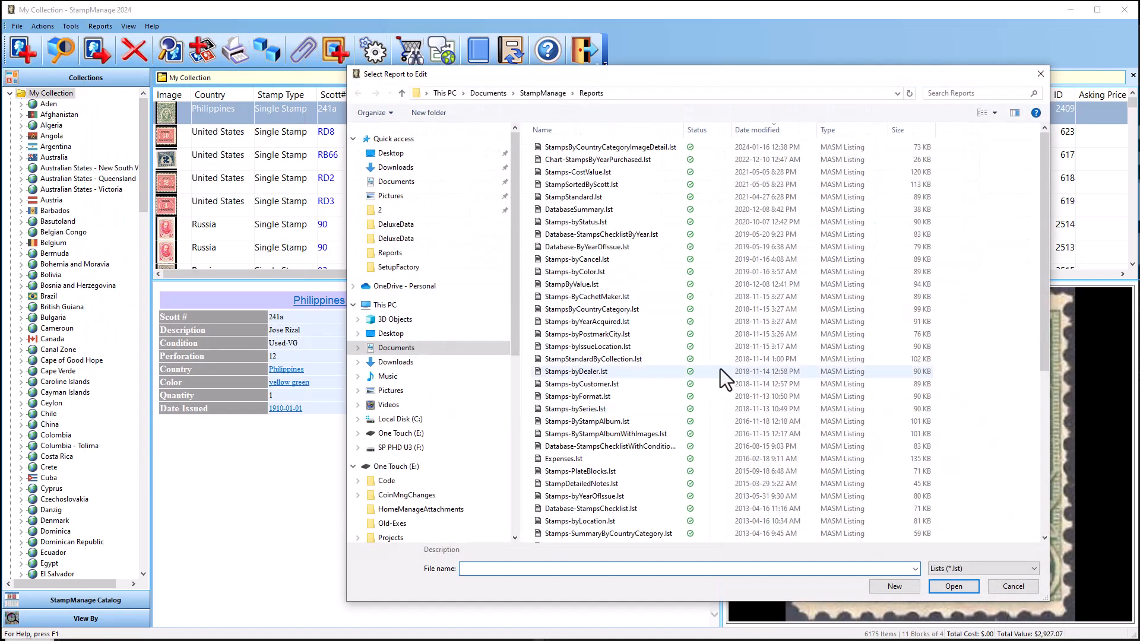
pyautogui.doubleClick(636, 432)
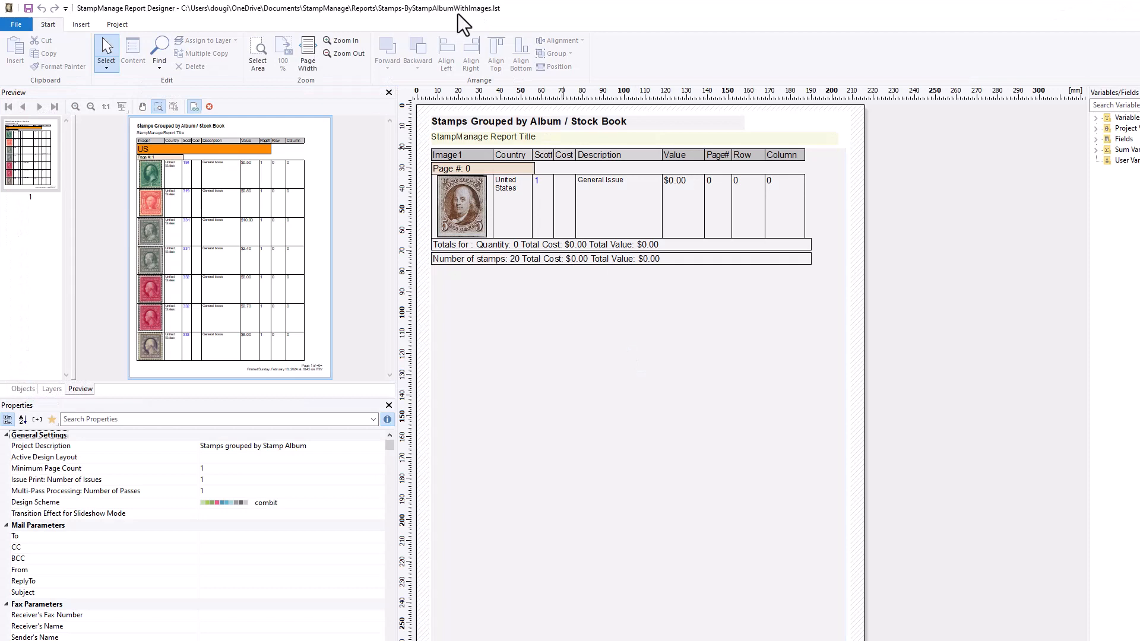
pyautogui.moveTo(458, 13)
pyautogui.mouseDown()
pyautogui.moveTo(490, 48)
pyautogui.moveTo(467, 19)
pyautogui.mouseUp()
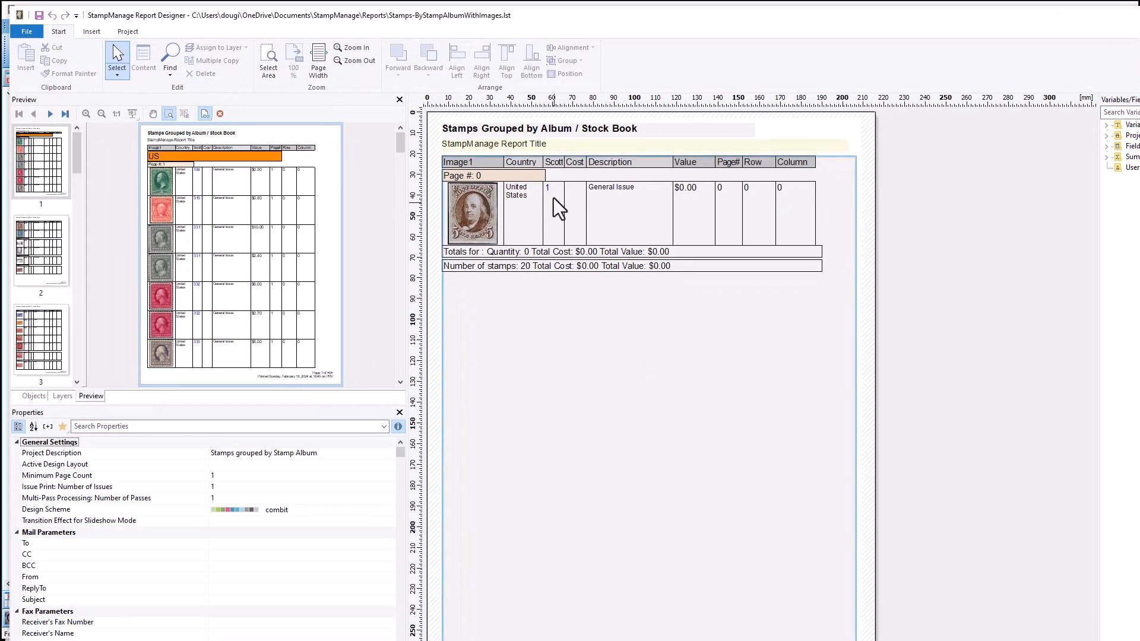
# Step: Examine the paragraph properties of the StampManage Report Title line and of the bold heading above it
pyautogui.doubleClick(545, 145)
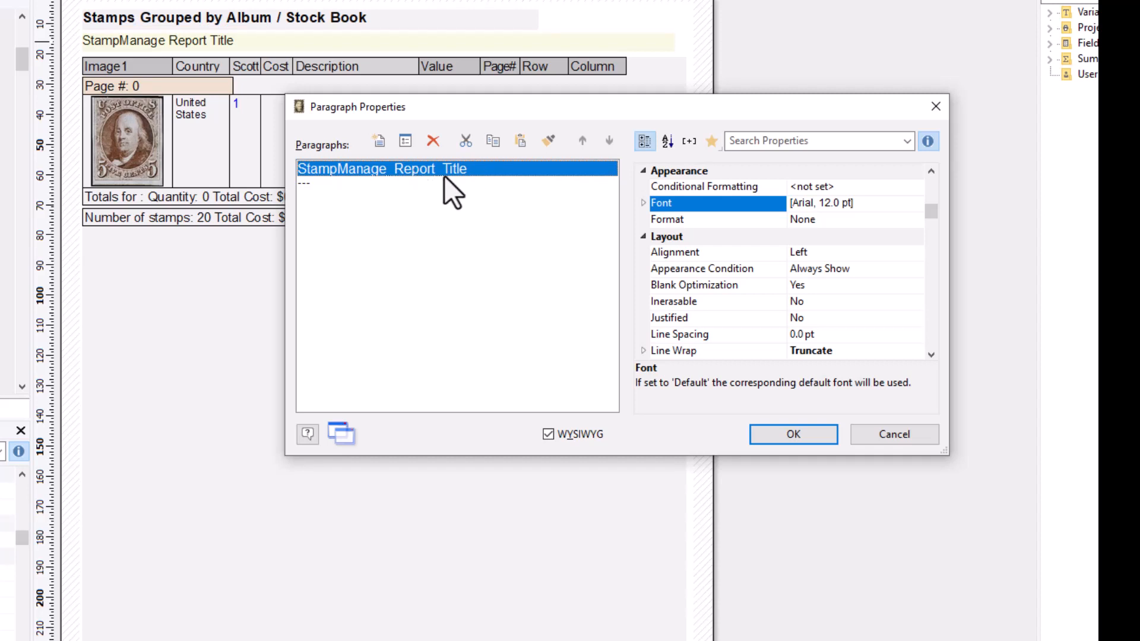
pyautogui.click(895, 434)
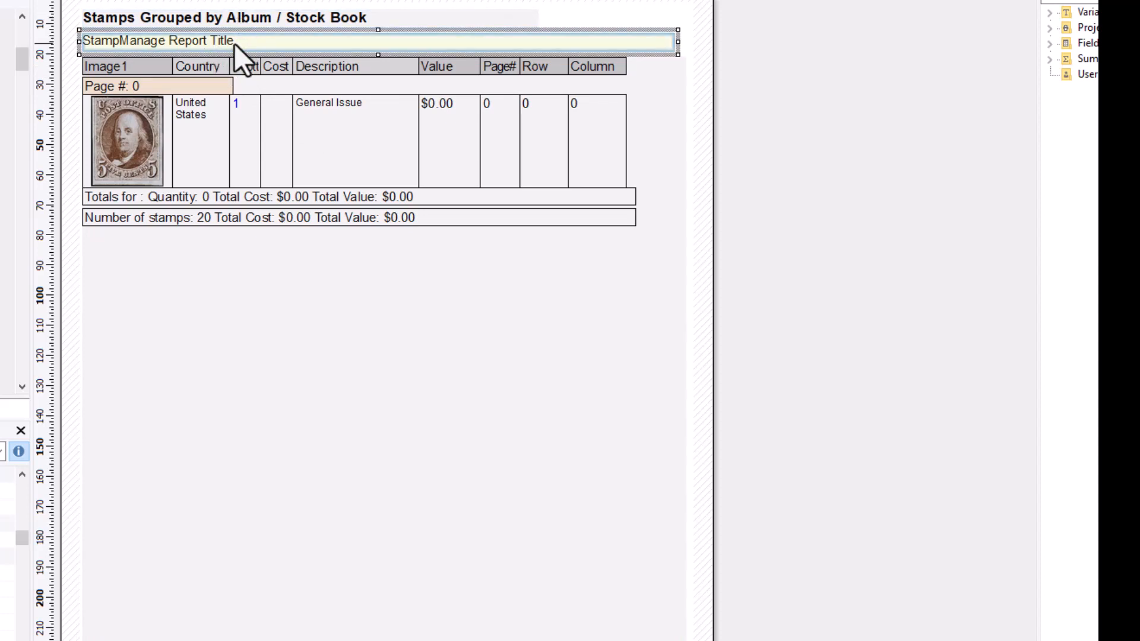
pyautogui.doubleClick(251, 17)
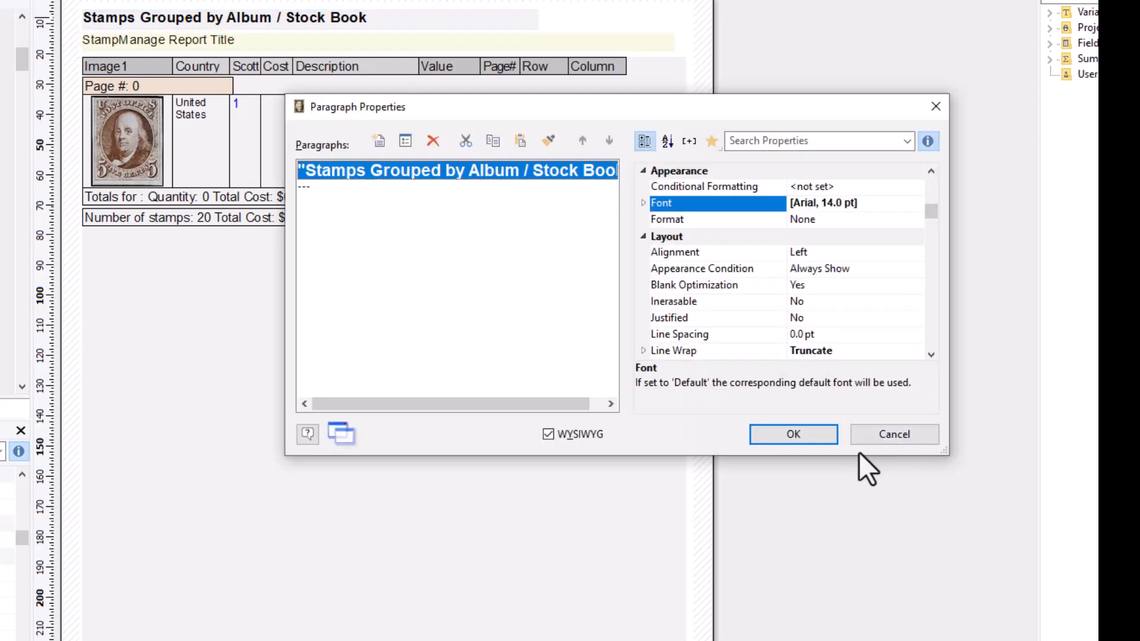
pyautogui.click(891, 436)
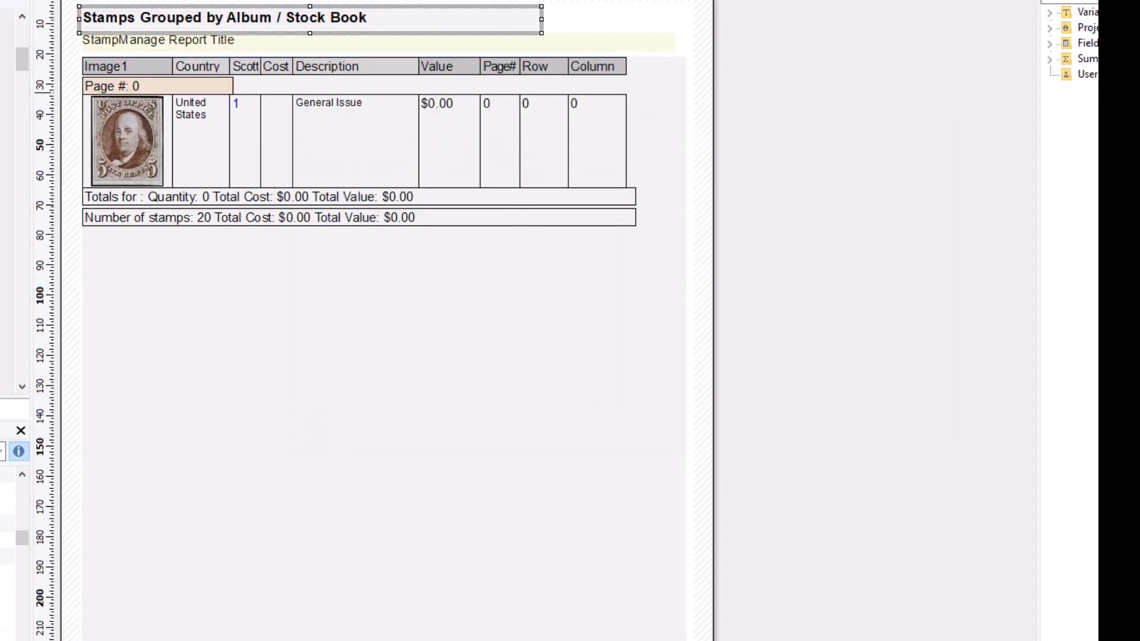
# Step: Save a copy of the report under the file name Stamps-ByStampAlbumWithImagesNew.lst
pyautogui.click(26, 31)
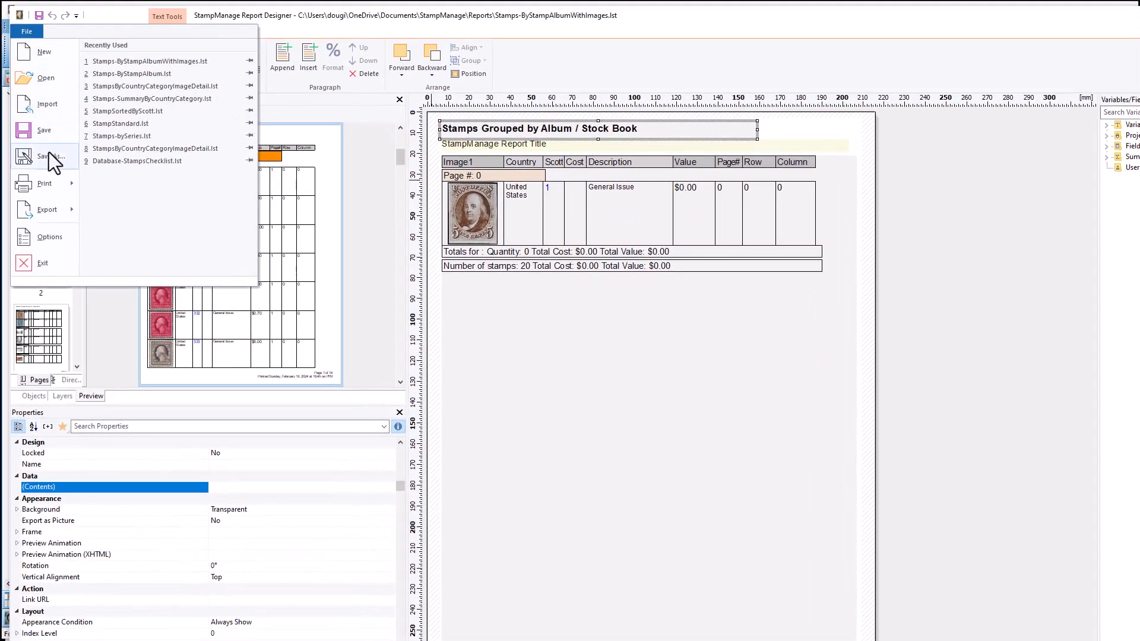
pyautogui.click(48, 152)
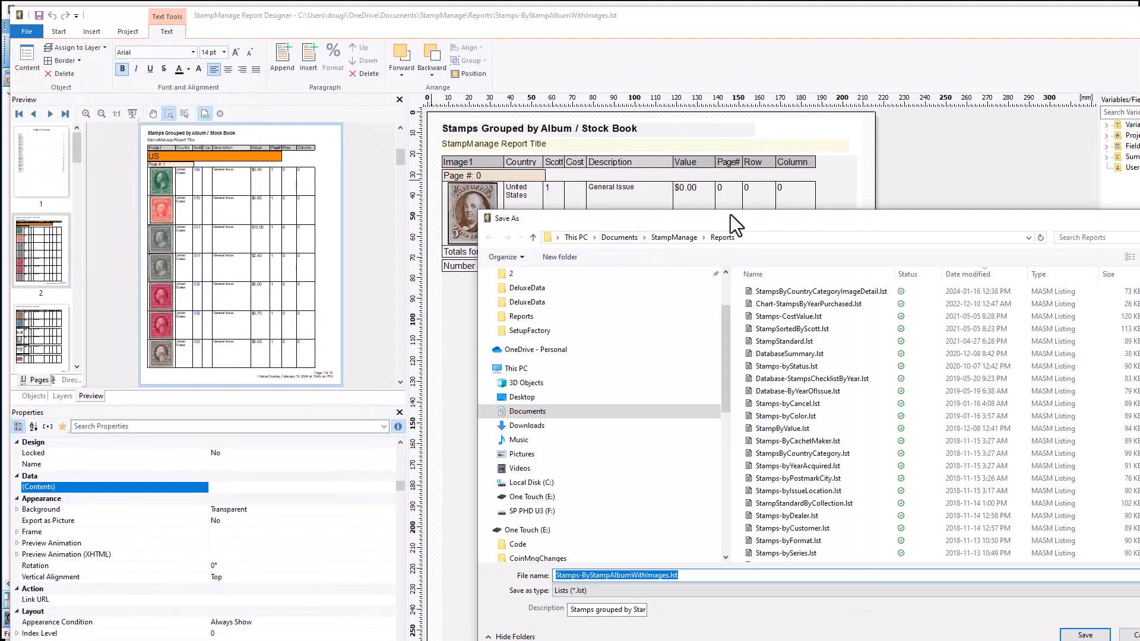
pyautogui.moveTo(730, 215); pyautogui.dragTo(691, 181)
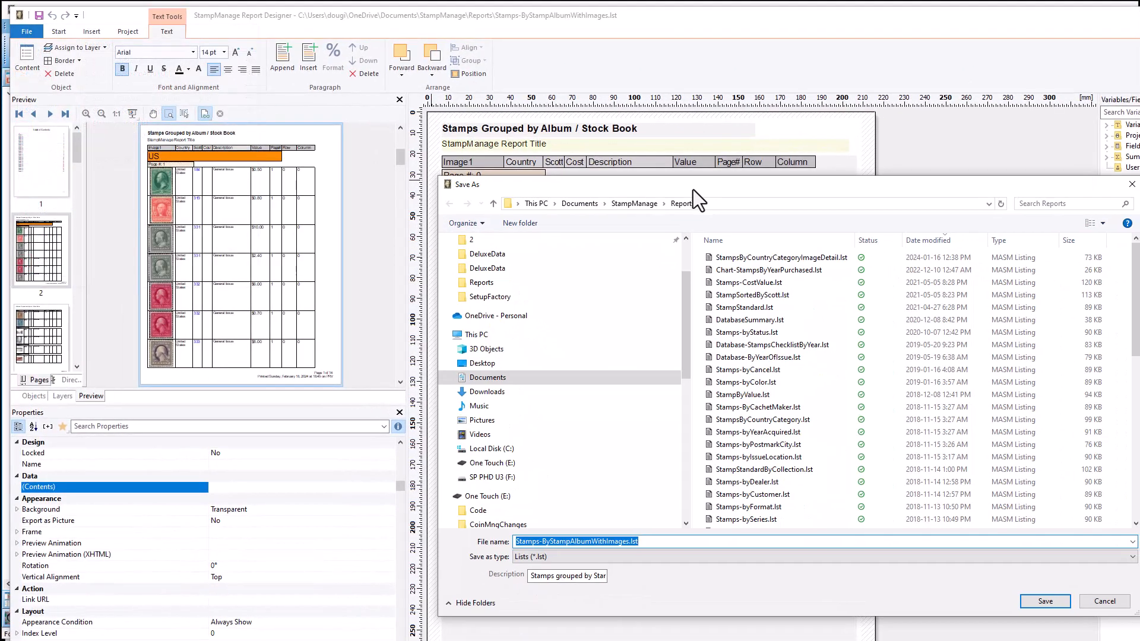
pyautogui.click(627, 541)
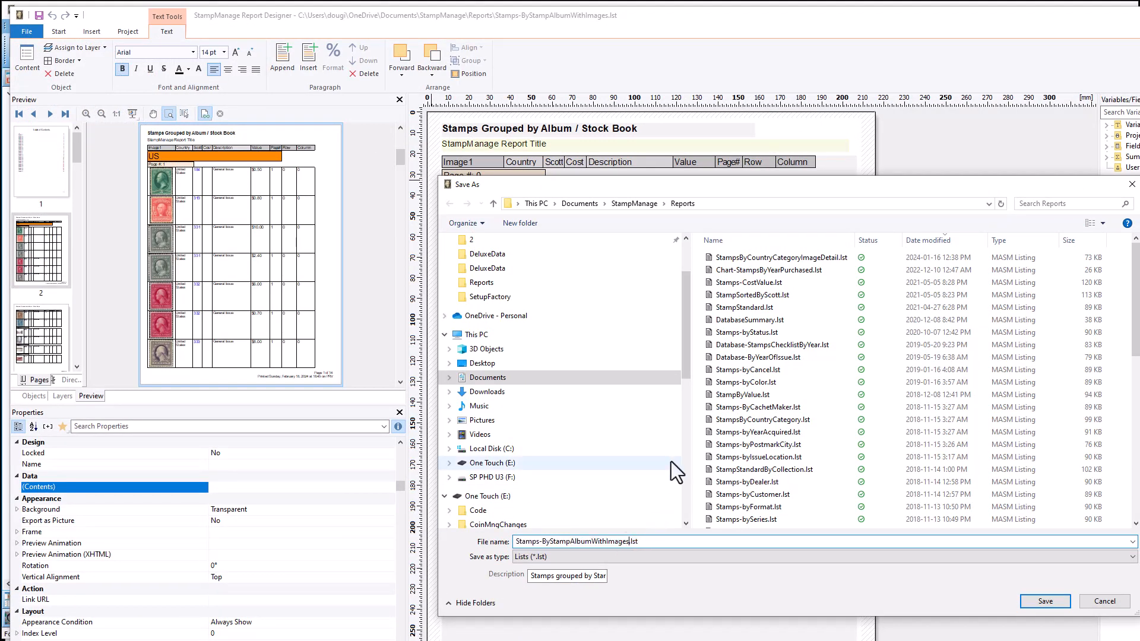
pyautogui.write('New')
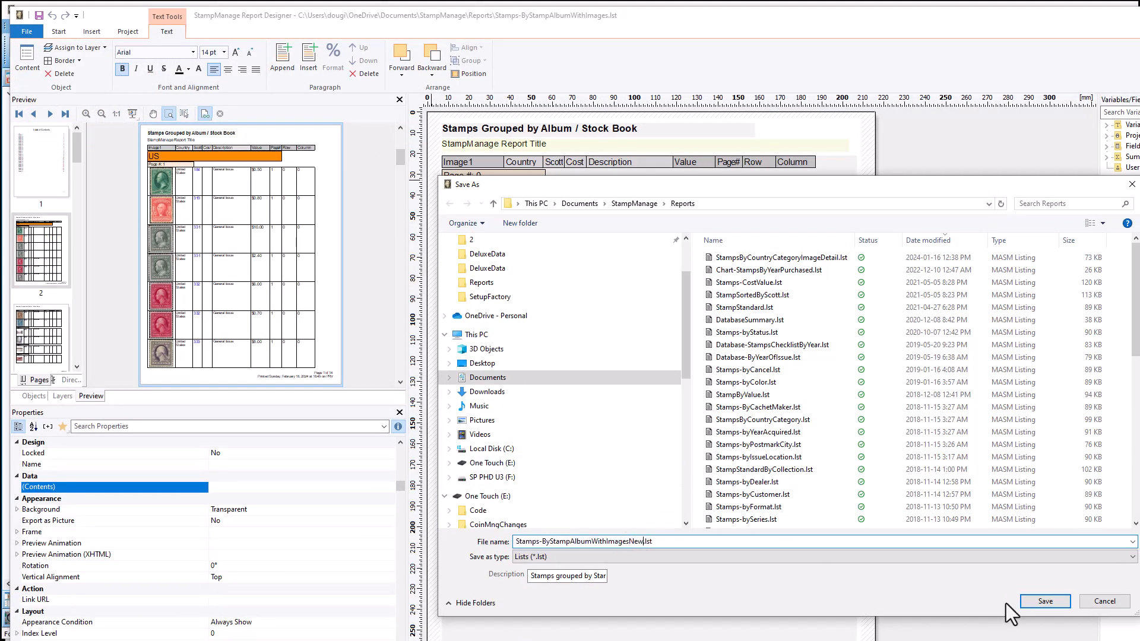
pyautogui.click(1034, 602)
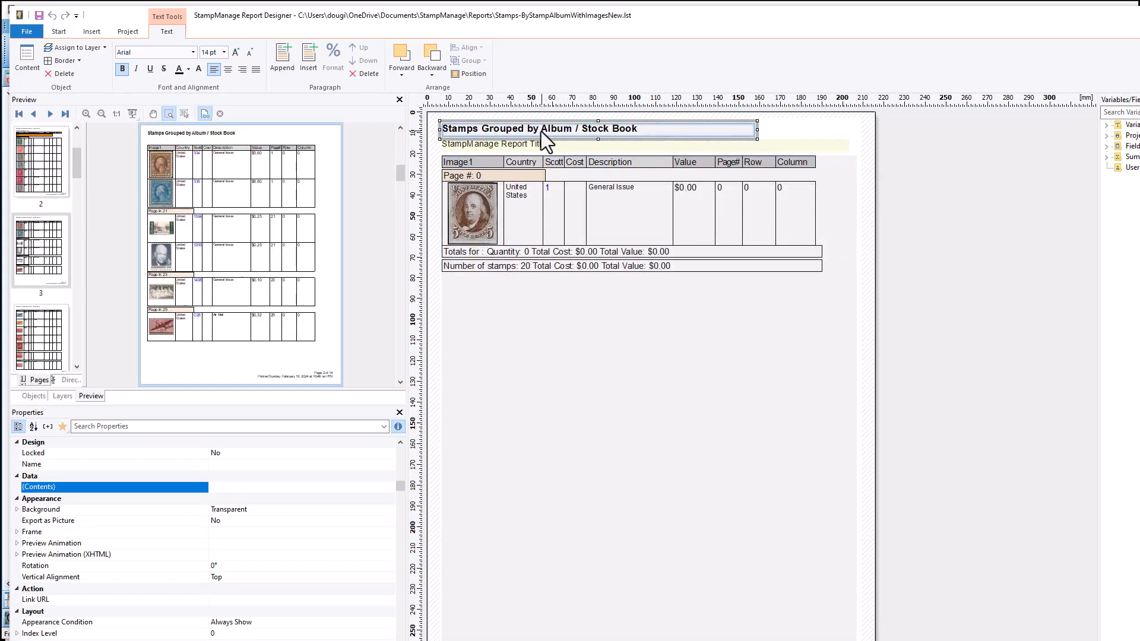
# Step: Change the report's bold heading text to "Stamps Grouped by Stamp Album", keeping the enclosing quotation marks
pyautogui.doubleClick(557, 133)
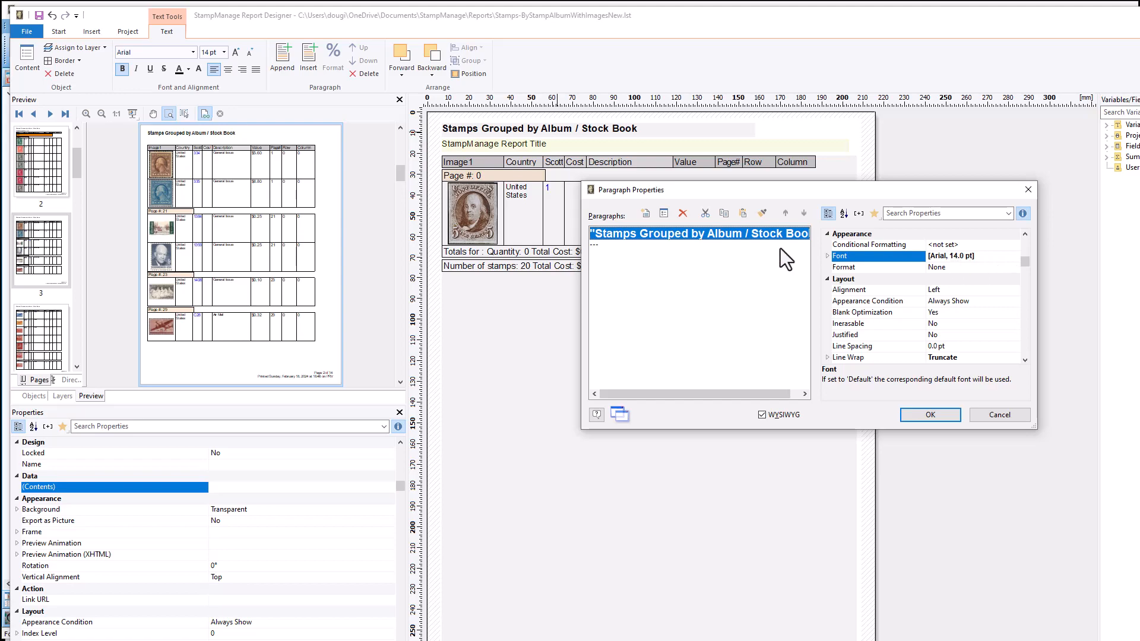
pyautogui.doubleClick(707, 233)
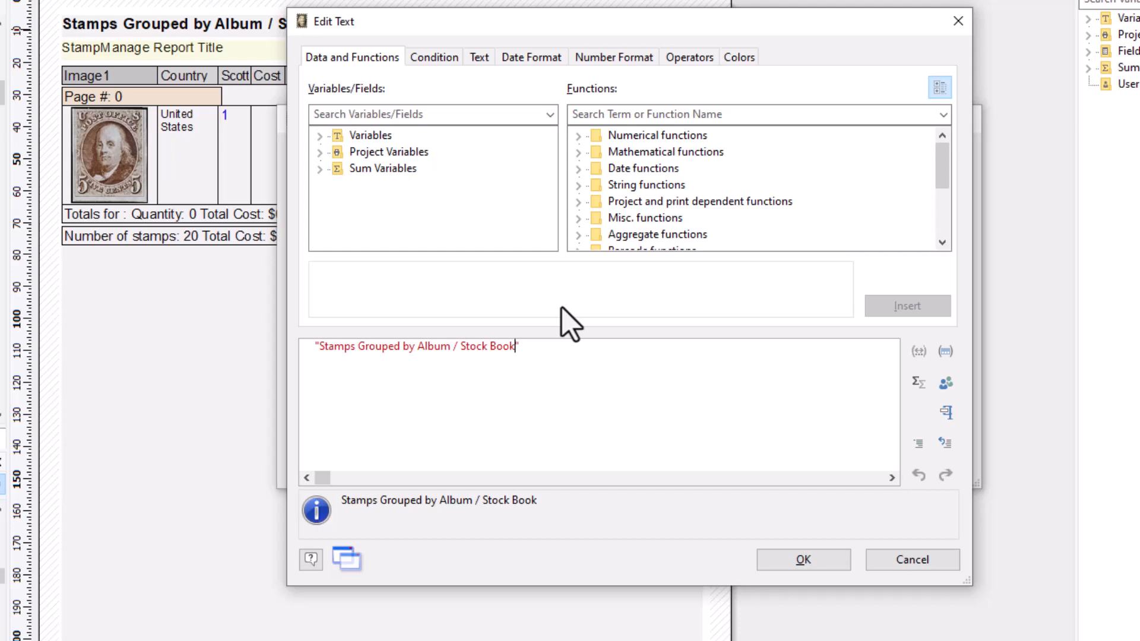
pyautogui.press('BackSpace')
pyautogui.press('BackSpace')
pyautogui.press('BackSpace')
pyautogui.press('BackSpace')
pyautogui.press('BackSpace')
pyautogui.press('BackSpace')
pyautogui.press('BackSpace')
pyautogui.press('BackSpace')
pyautogui.press('BackSpace')
pyautogui.press('BackSpace')
pyautogui.press('BackSpace')
pyautogui.press('BackSpace')
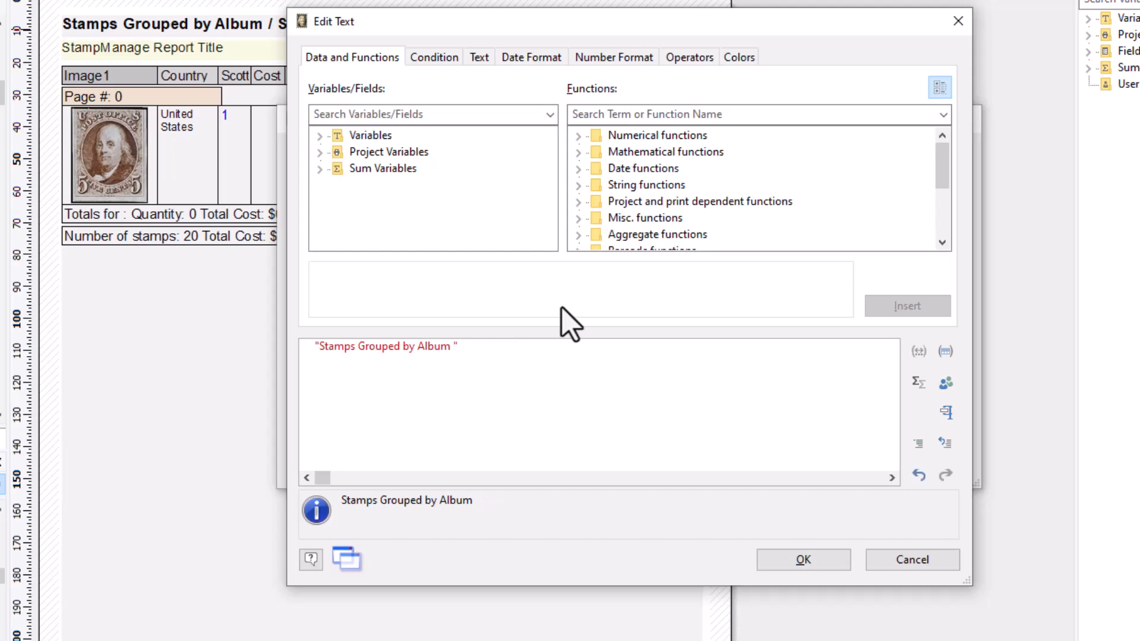
pyautogui.press('BackSpace')
pyautogui.press('Left')
pyautogui.press('Left')
pyautogui.press('Left')
pyautogui.press('Left')
pyautogui.write('Stamp')
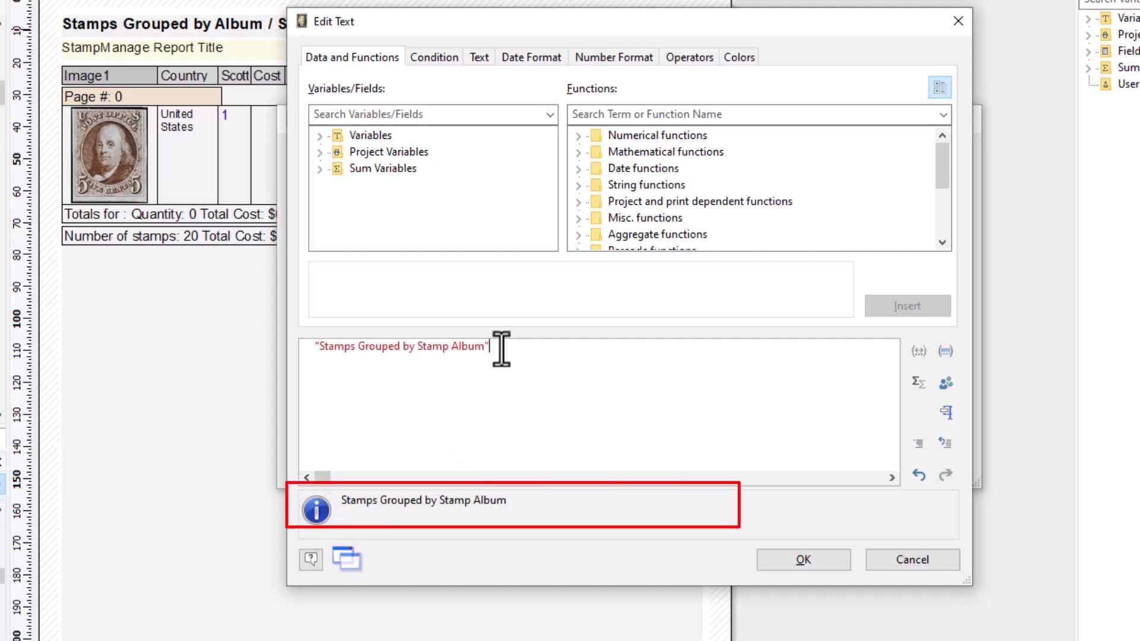
pyautogui.press('BackSpace')
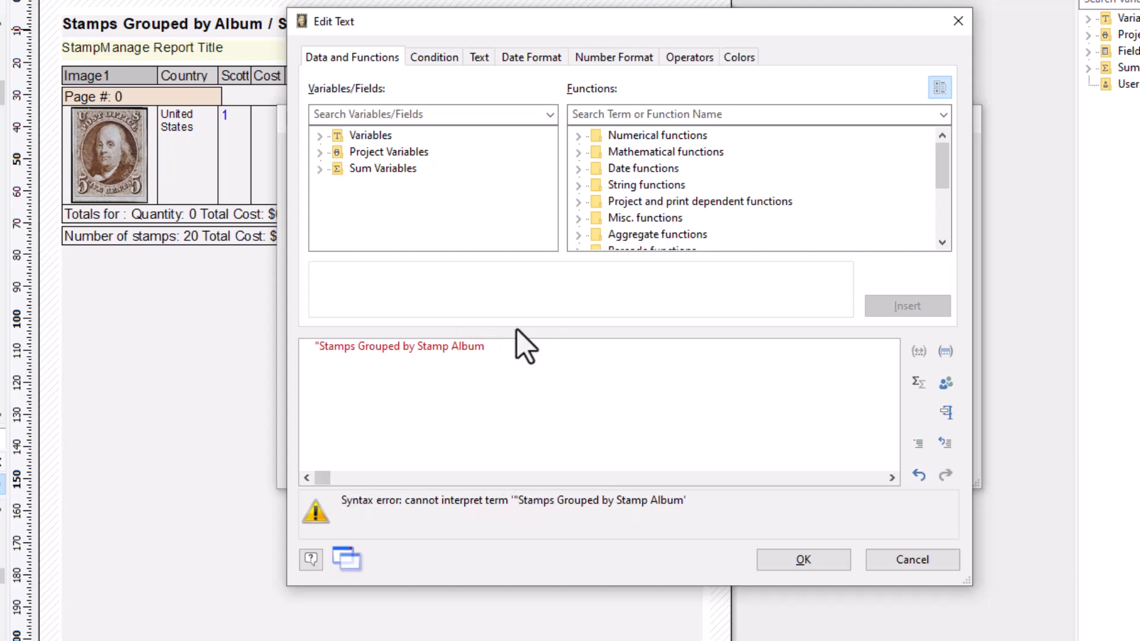
pyautogui.write('"')
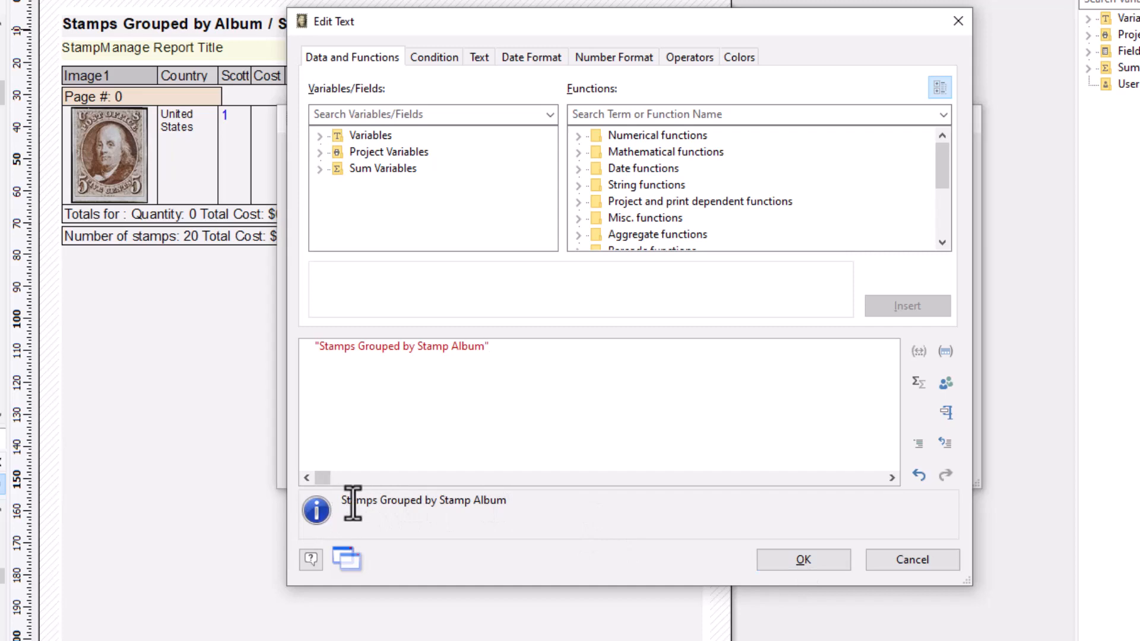
pyautogui.click(808, 564)
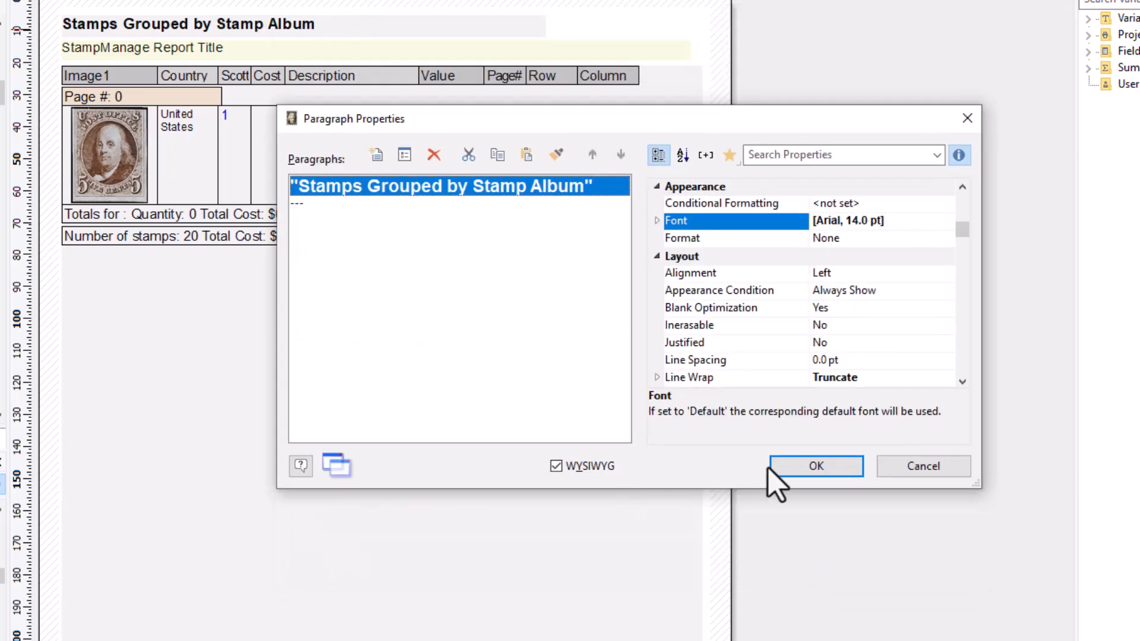
pyautogui.click(803, 469)
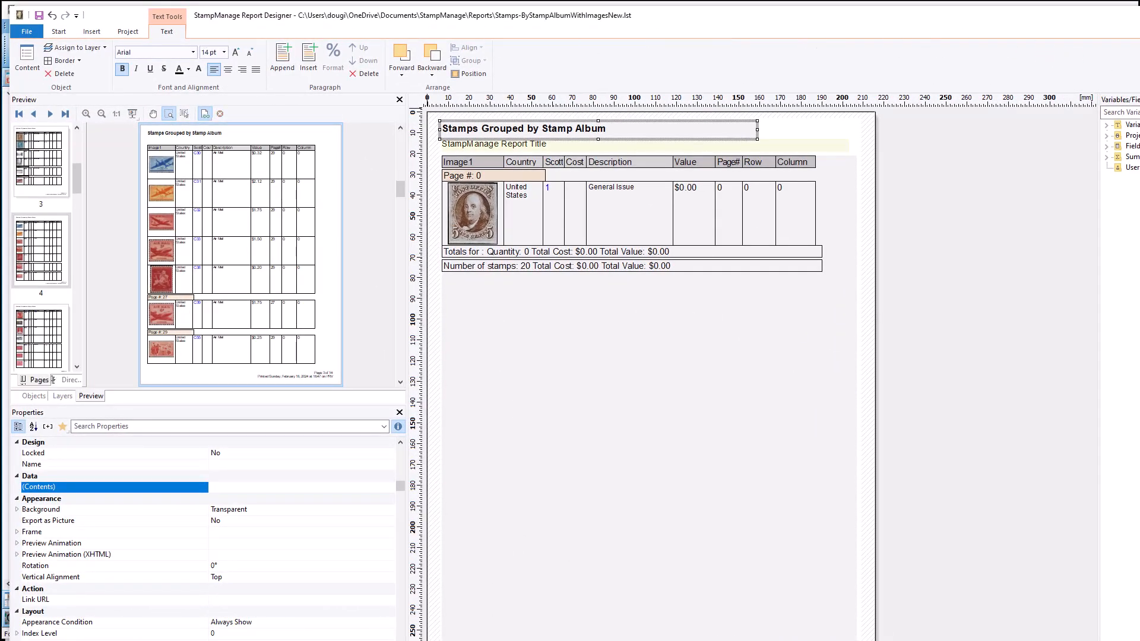
# Step: Close the report designer and save the changes to the report
pyautogui.hotkey('alt', 'F4')
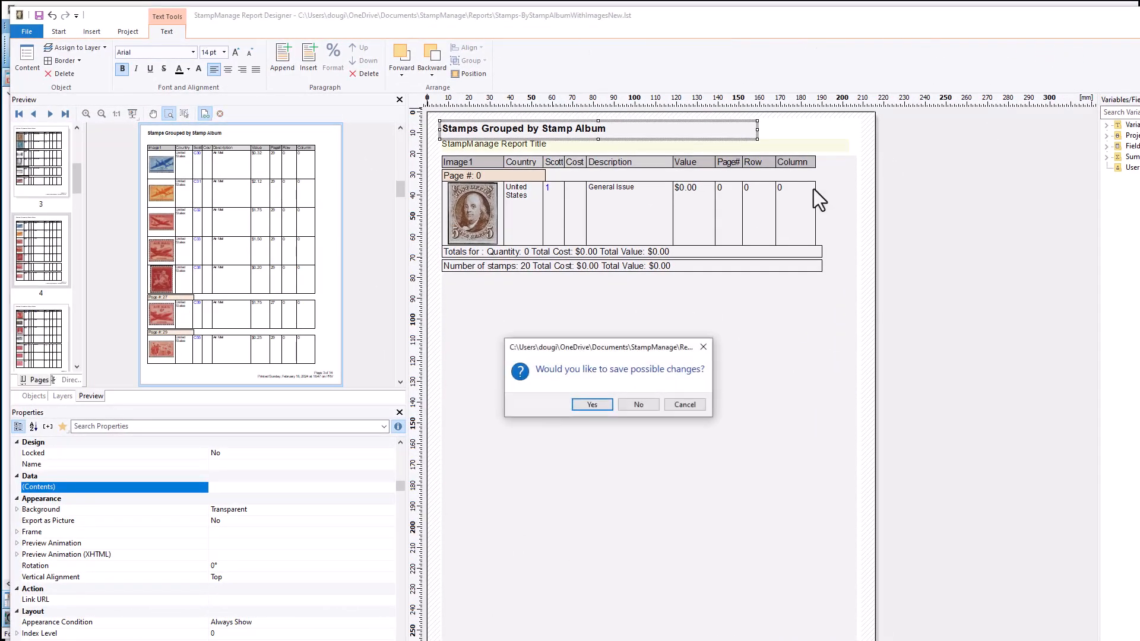
pyautogui.click(597, 403)
# Step: Start outputting a report using all data with Stamps-ByStampAlbumWithImagesNew.lst, widening the file name column to read the full name
pyautogui.click(96, 28)
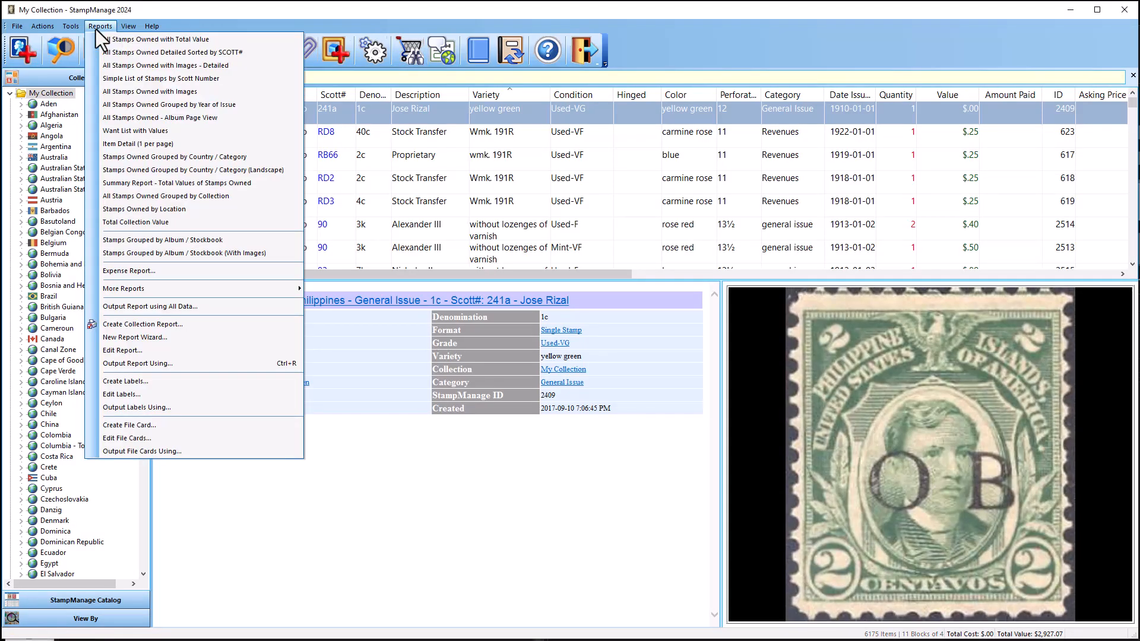
pyautogui.click(202, 308)
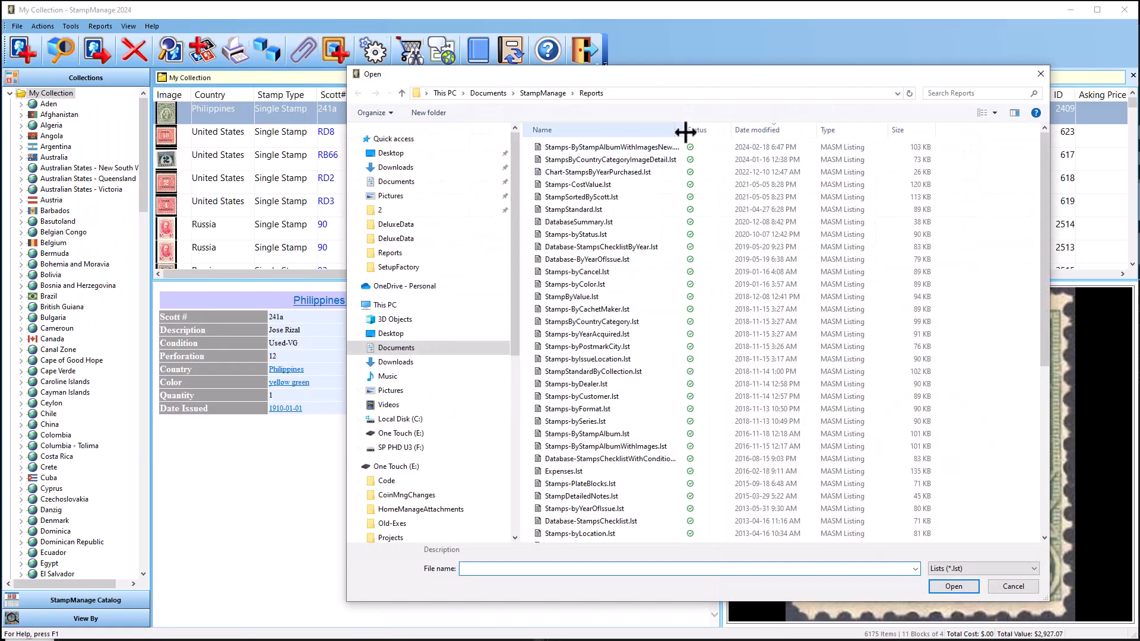
pyautogui.moveTo(683, 130); pyautogui.dragTo(730, 129)
pyautogui.click(650, 149)
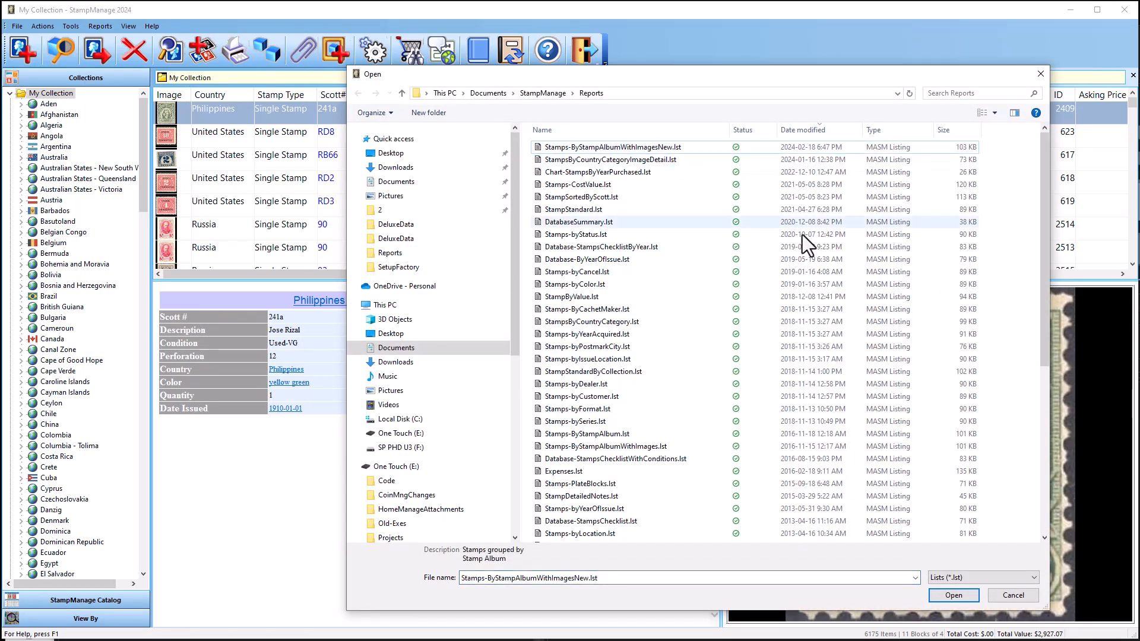
pyautogui.click(953, 596)
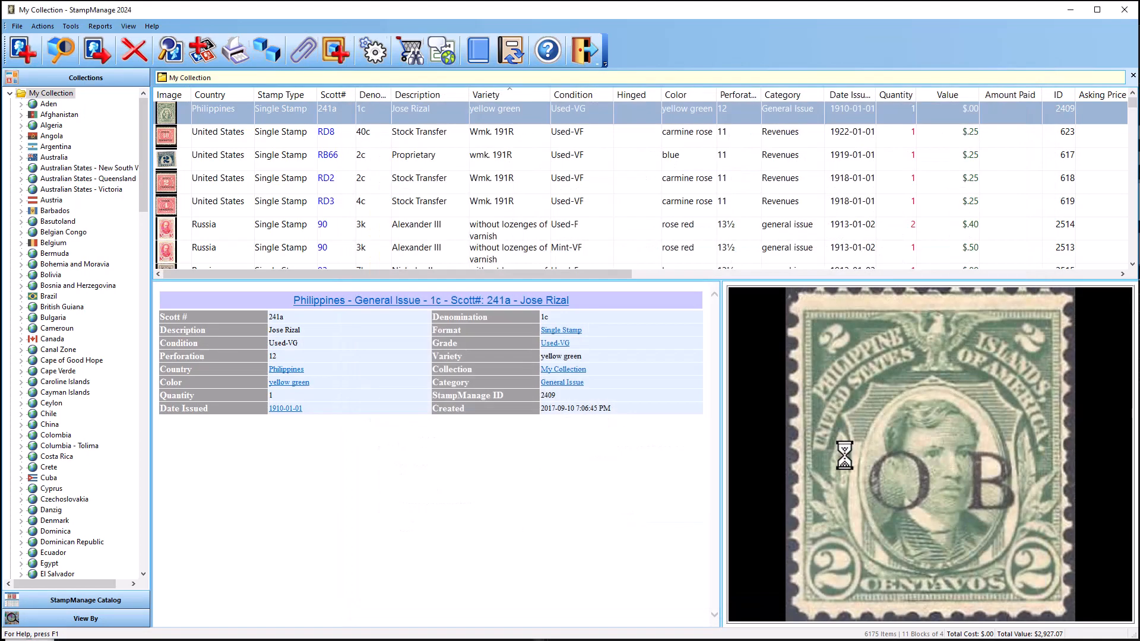
# Step: Direct the report output to Preview, generate it, and close the print preview after checking it
pyautogui.click(637, 233)
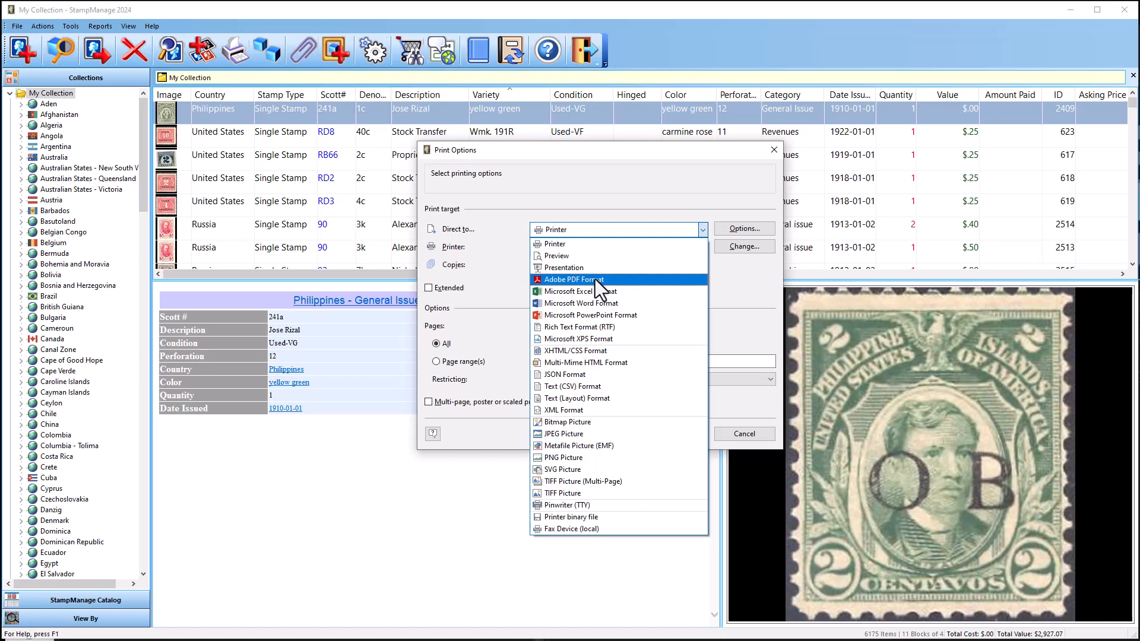
pyautogui.click(729, 283)
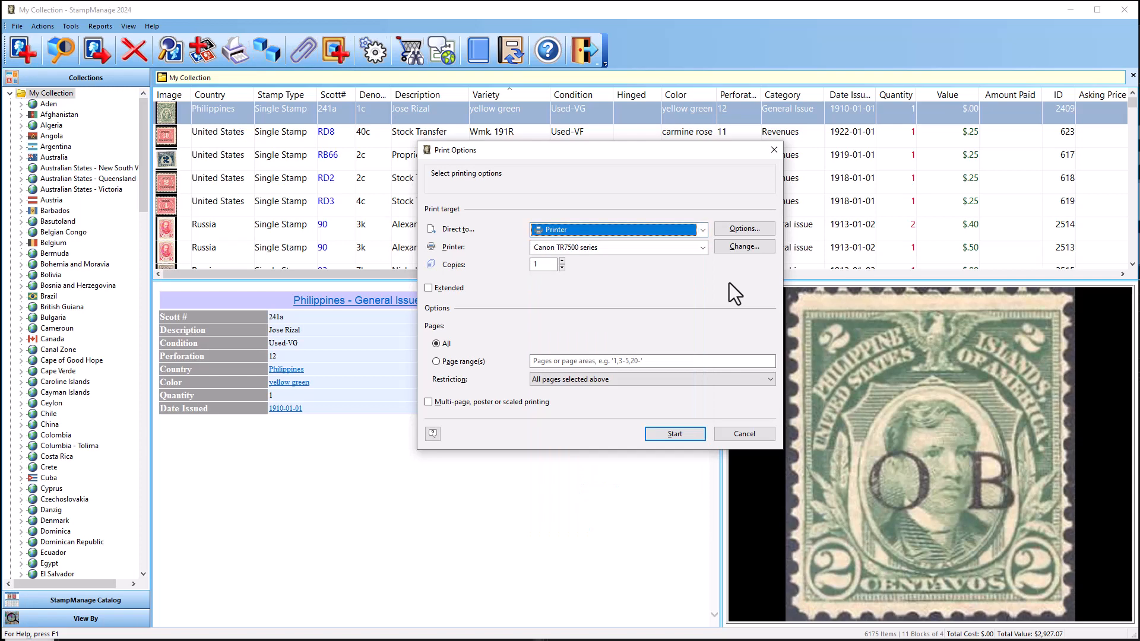
pyautogui.click(701, 230)
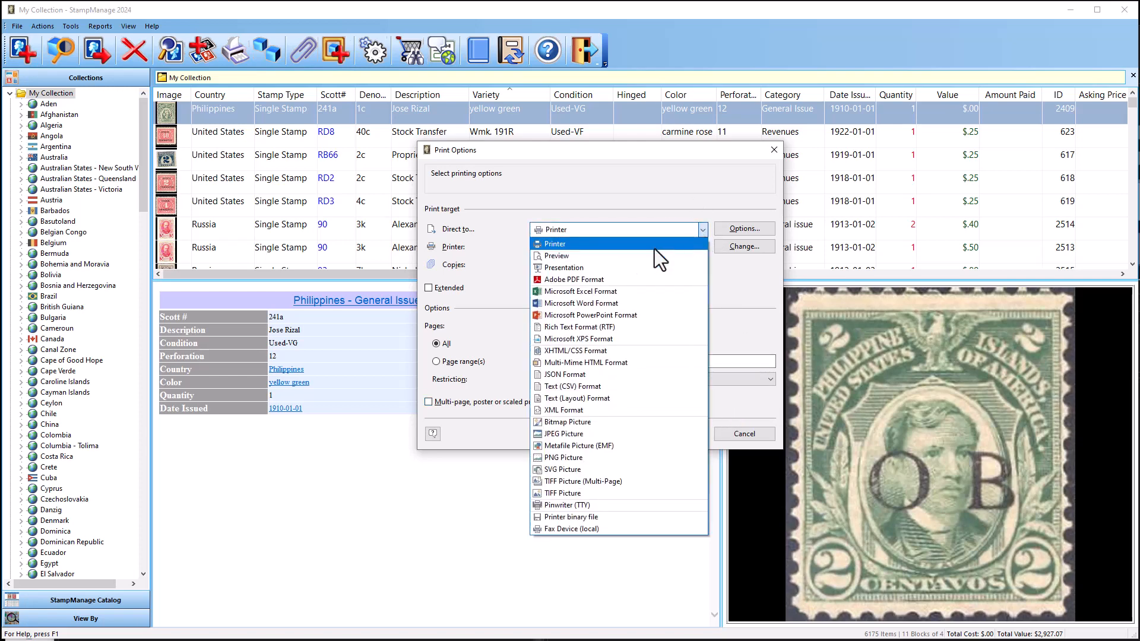
pyautogui.click(617, 260)
pyautogui.click(678, 412)
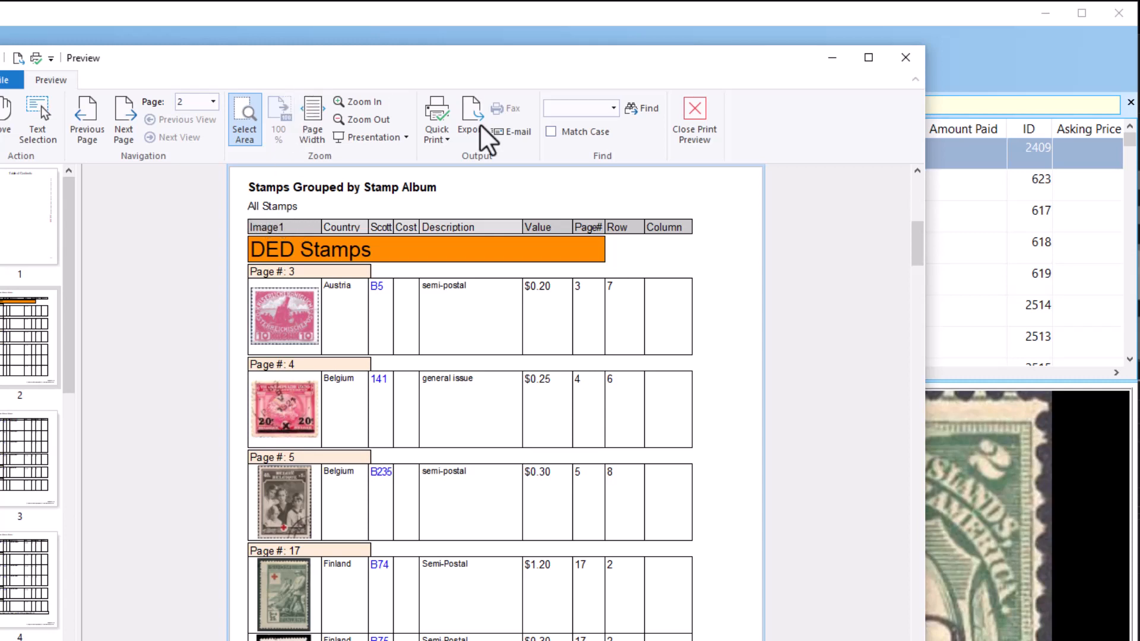
pyautogui.click(695, 120)
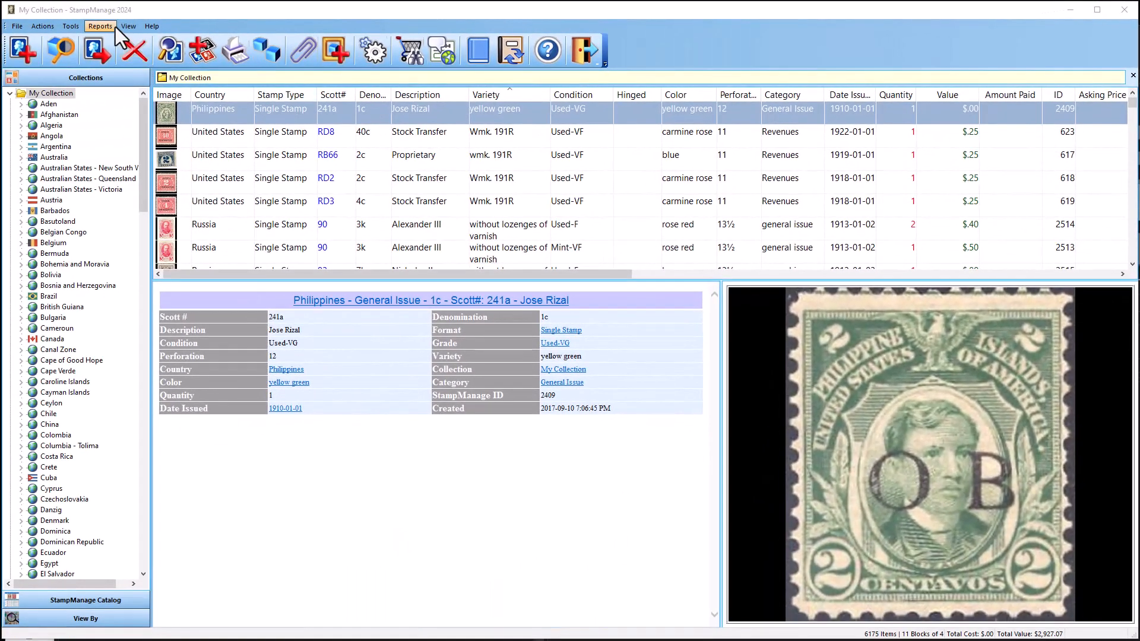
# Step: Open the report StampSortedByScott.lst for editing and enlarge the report designer window
pyautogui.click(57, 27)
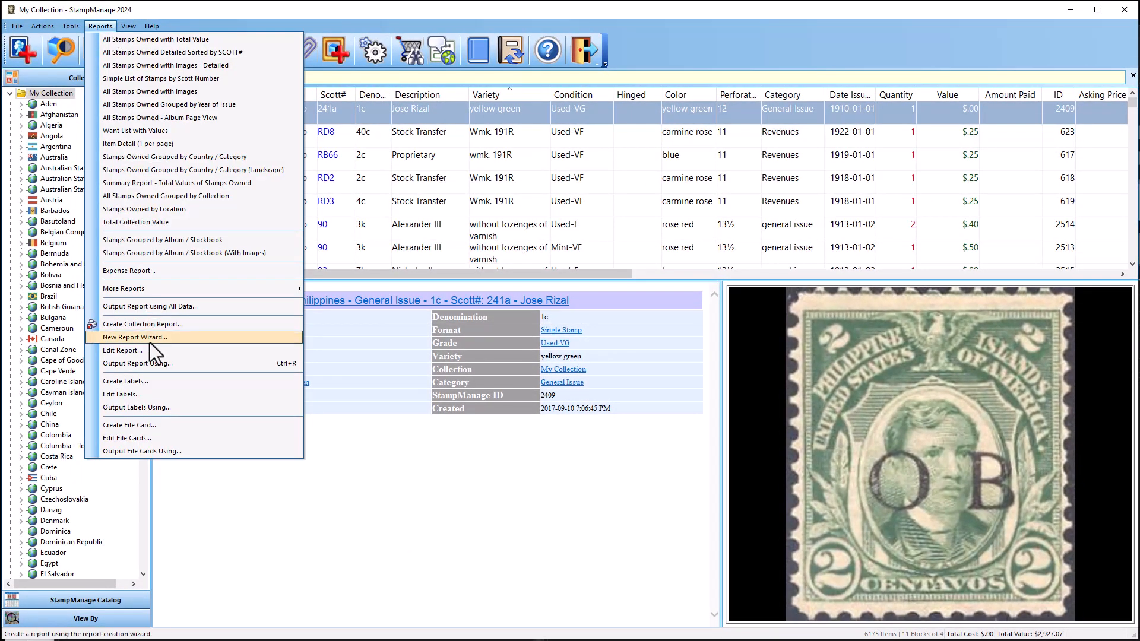
pyautogui.click(130, 350)
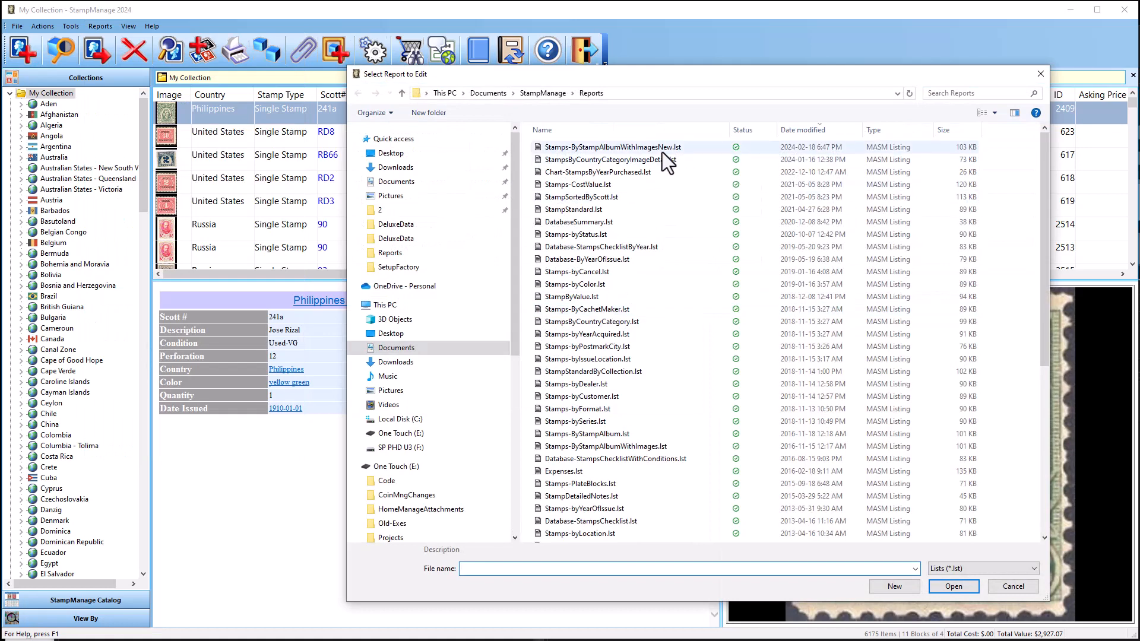
pyautogui.click(630, 196)
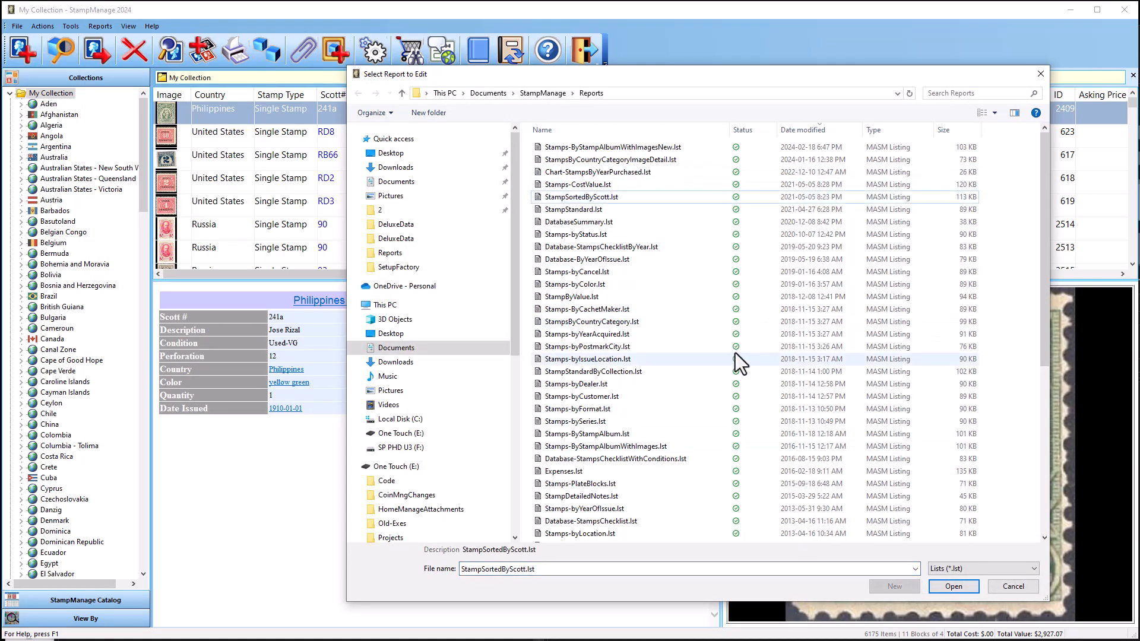
pyautogui.doubleClick(643, 199)
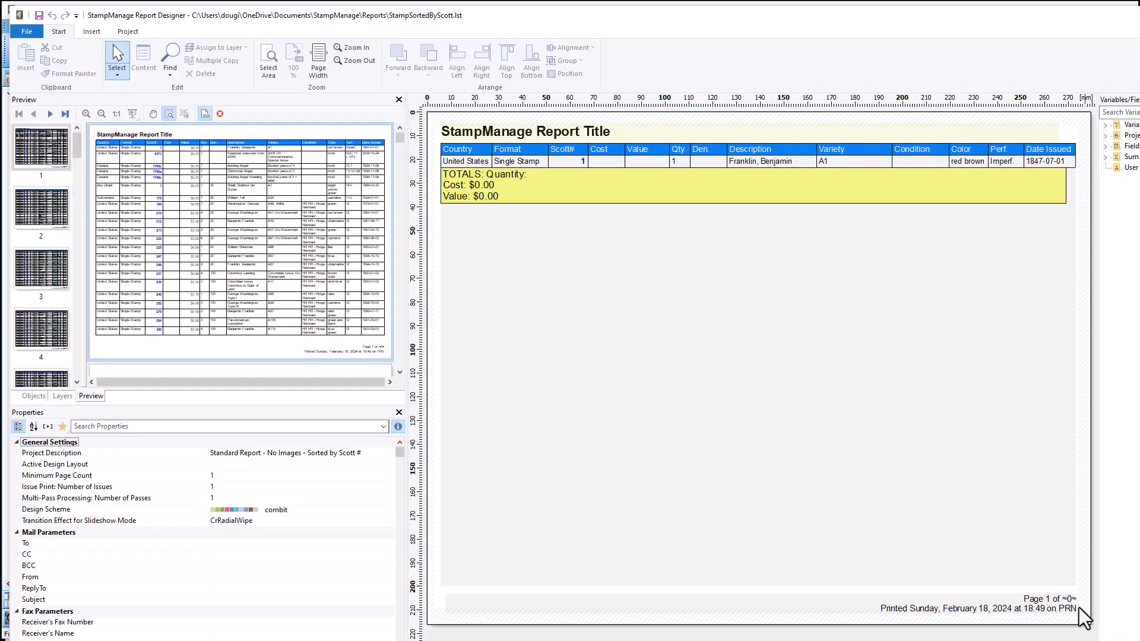
pyautogui.click(1067, 618)
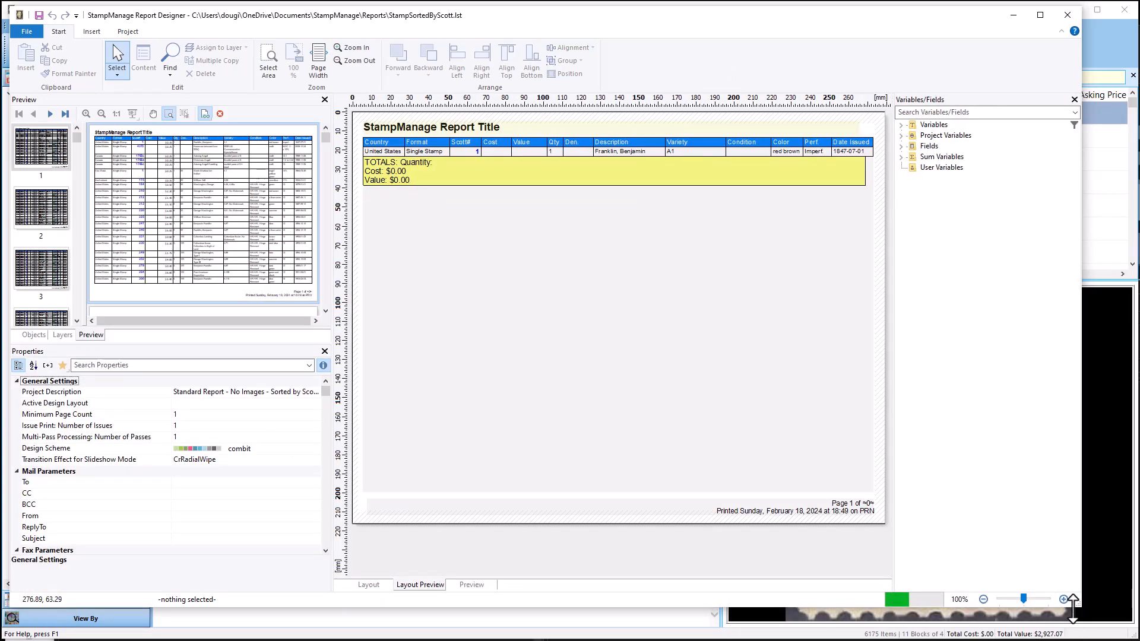
pyautogui.moveTo(1076, 606); pyautogui.dragTo(1107, 625)
# Step: Add Stamp.PlateNumber as a second sort level after Stamp.ScottNumber for the report container, and recheck the sort order list
pyautogui.click(490, 290)
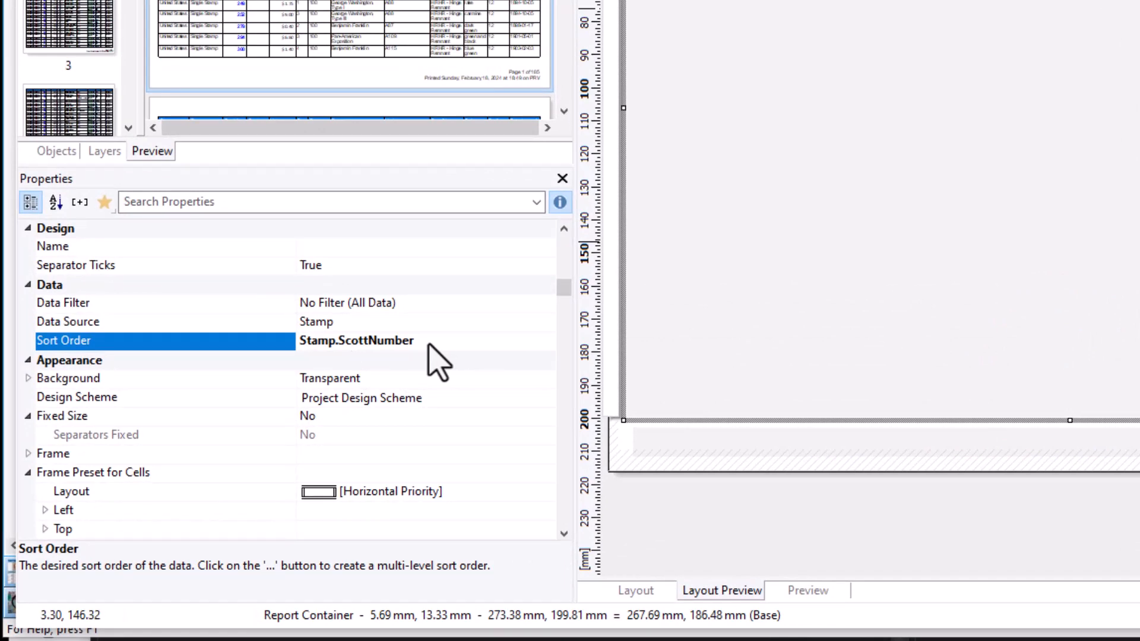
pyautogui.click(522, 341)
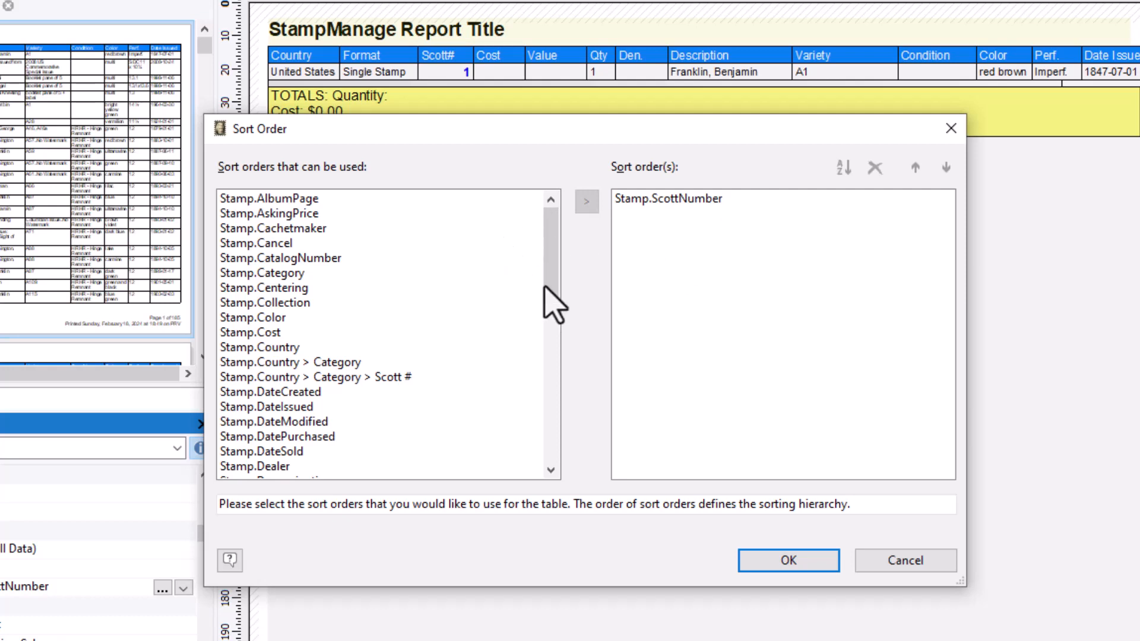
pyautogui.moveTo(554, 265); pyautogui.dragTo(565, 363)
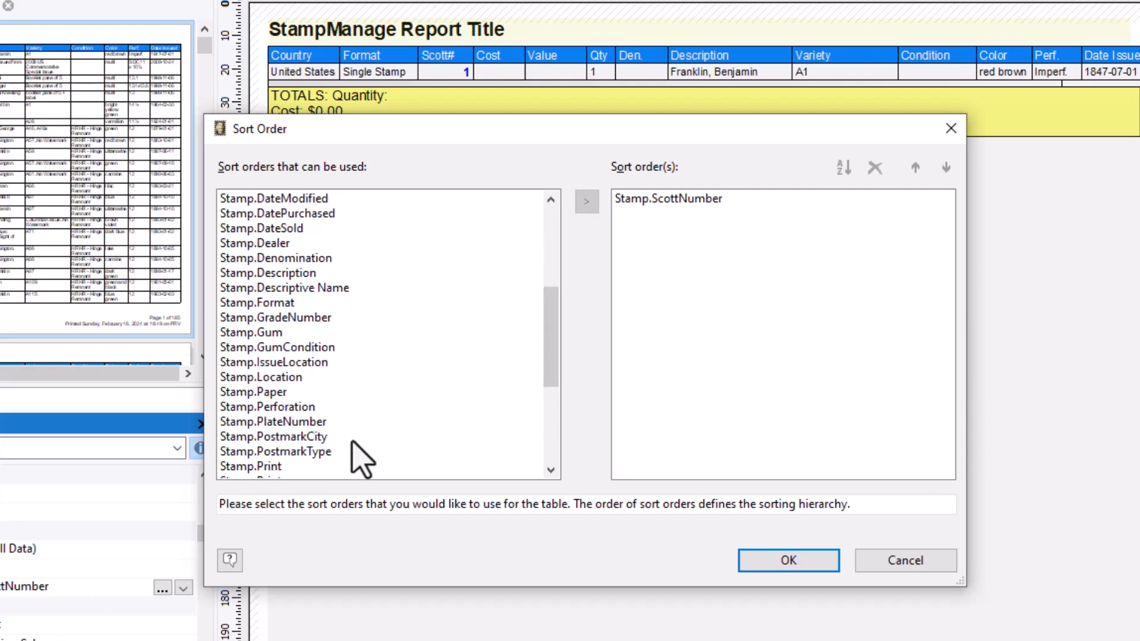
pyautogui.doubleClick(351, 422)
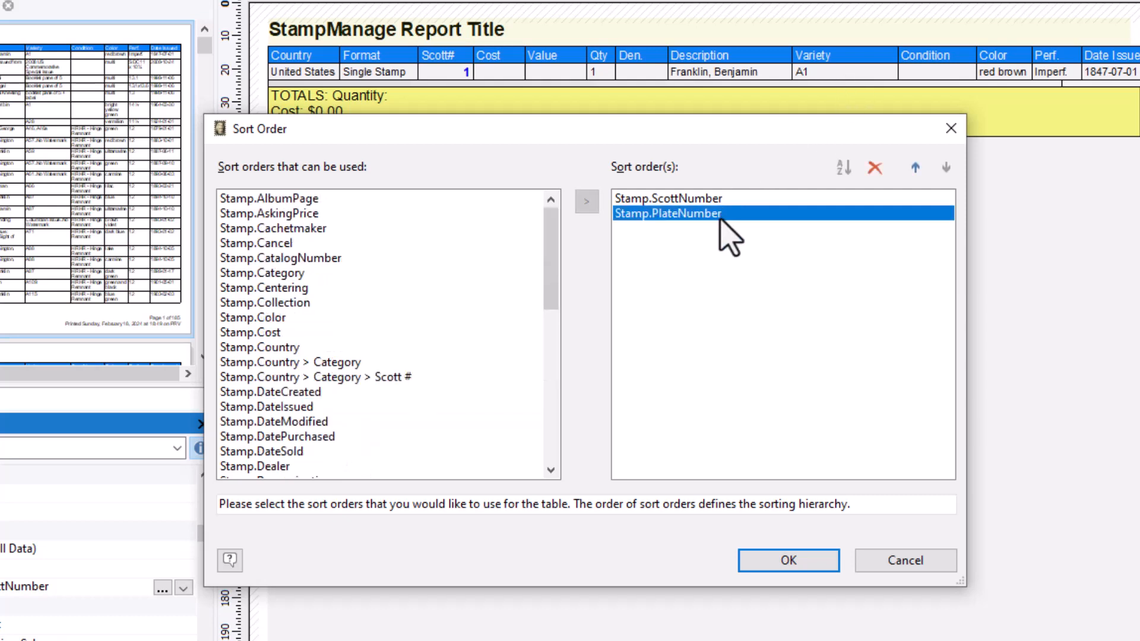
pyautogui.click(721, 201)
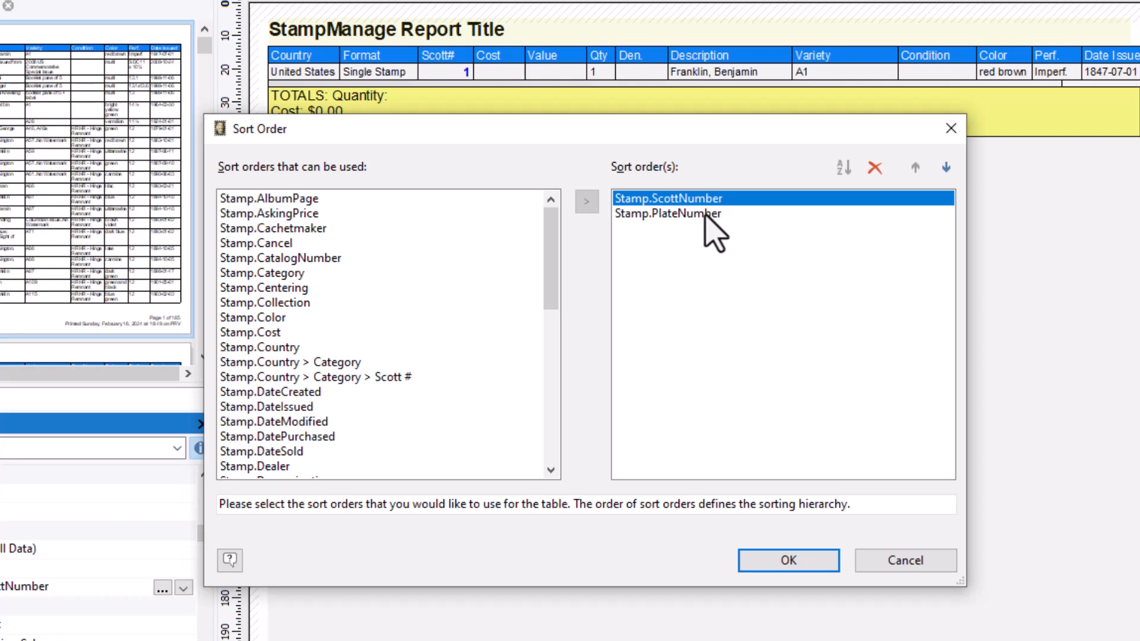
pyautogui.click(705, 214)
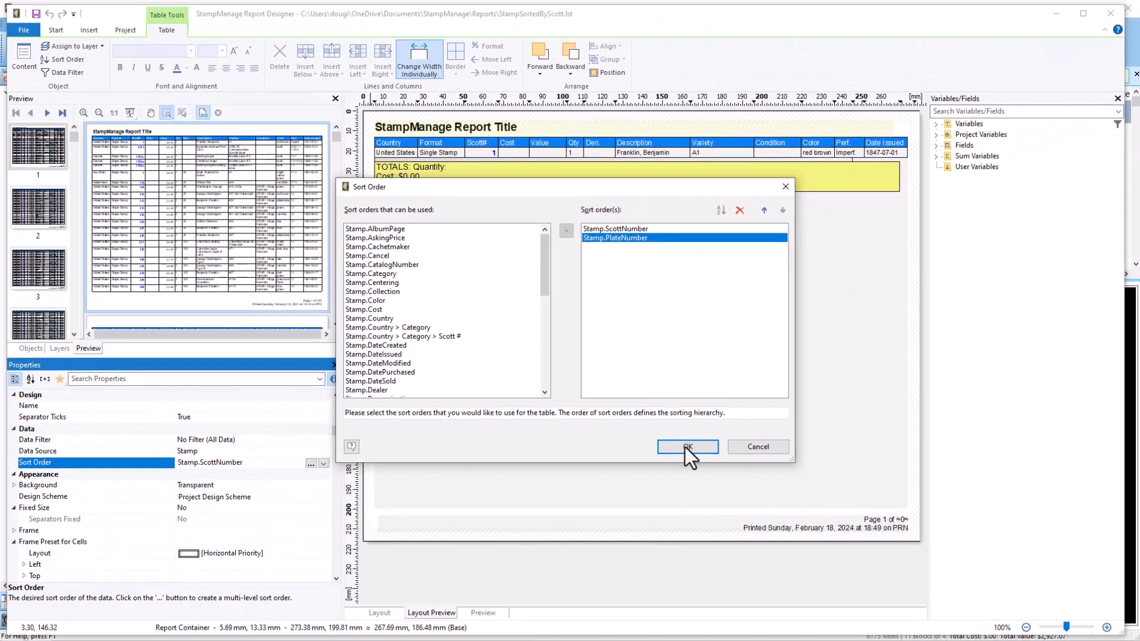
pyautogui.click(686, 446)
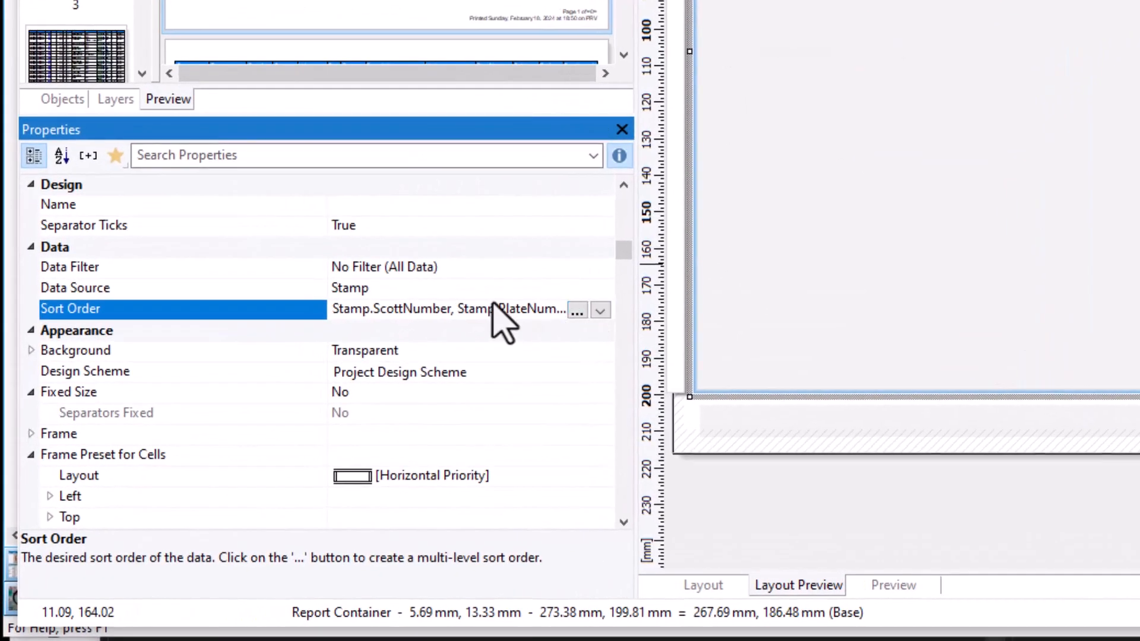
pyautogui.click(577, 311)
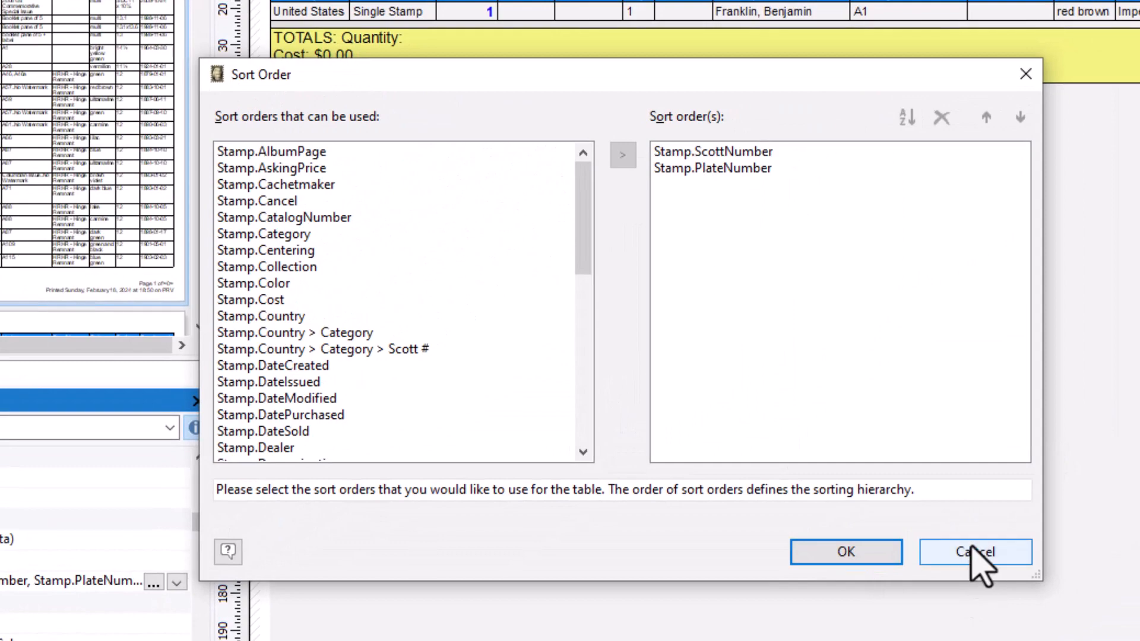
pyautogui.click(1131, 451)
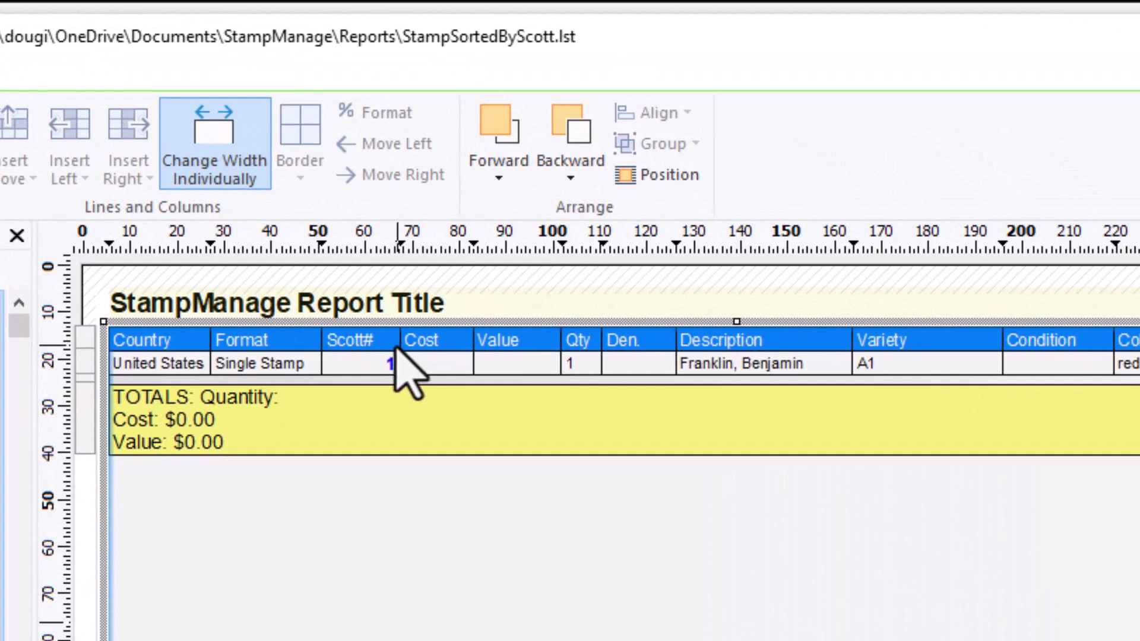
# Step: Adjust the border between the Scott# and Cost columns, and show the Width property of Stamp.Value in the table's data line
pyautogui.moveTo(396, 349)
pyautogui.mouseDown()
pyautogui.moveTo(382, 350)
pyautogui.moveTo(394, 357)
pyautogui.mouseUp()
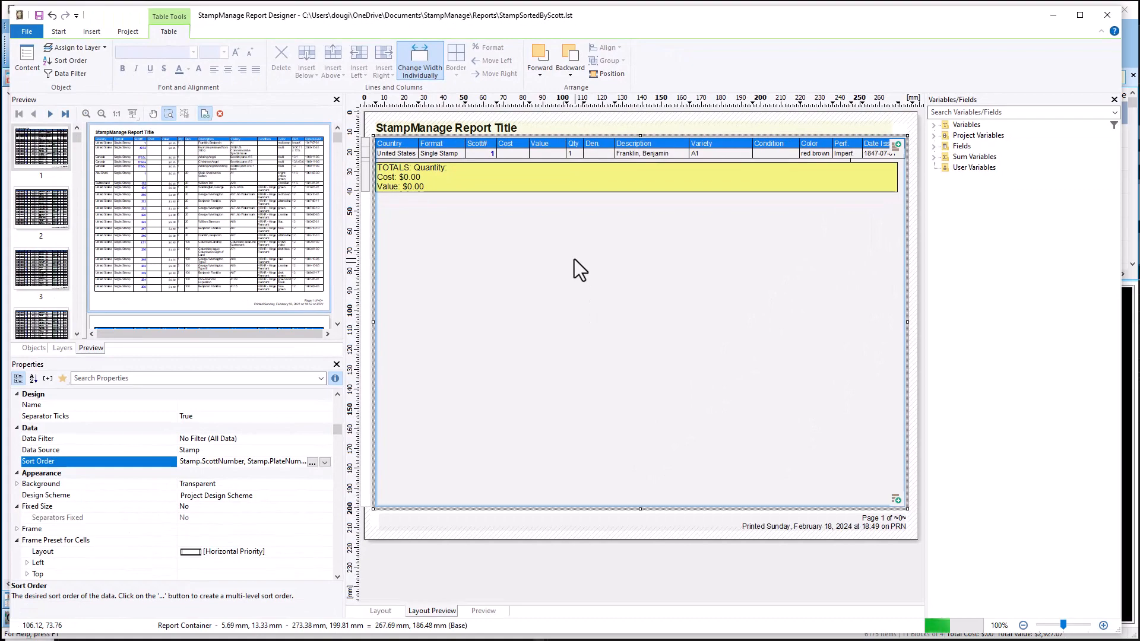
pyautogui.doubleClick(579, 245)
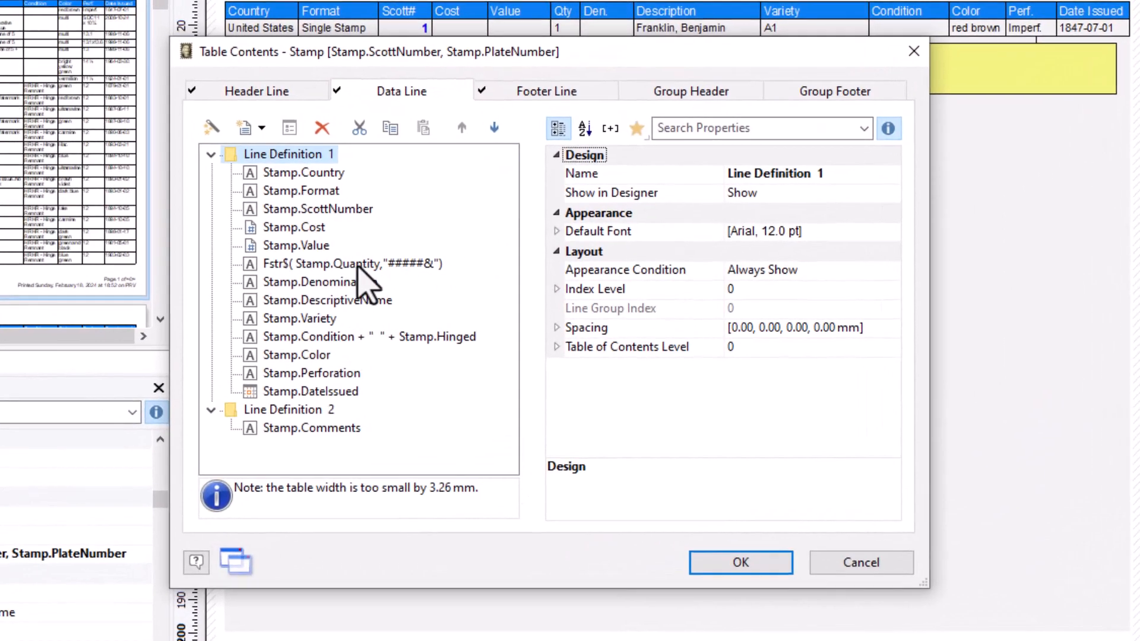
pyautogui.click(313, 245)
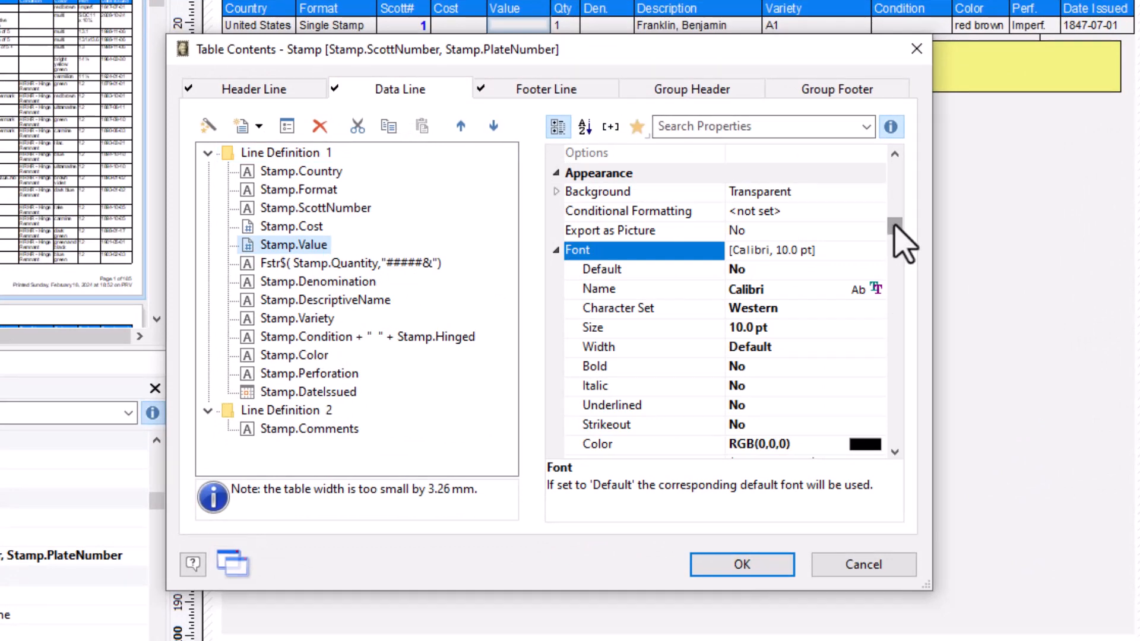
pyautogui.moveTo(895, 226); pyautogui.dragTo(893, 443)
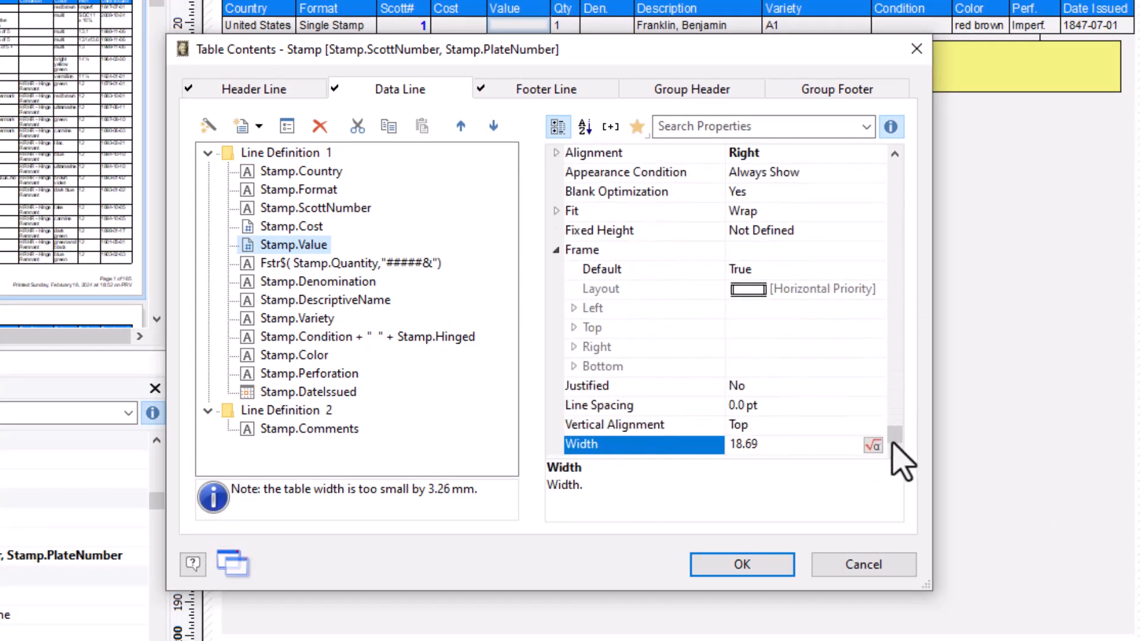